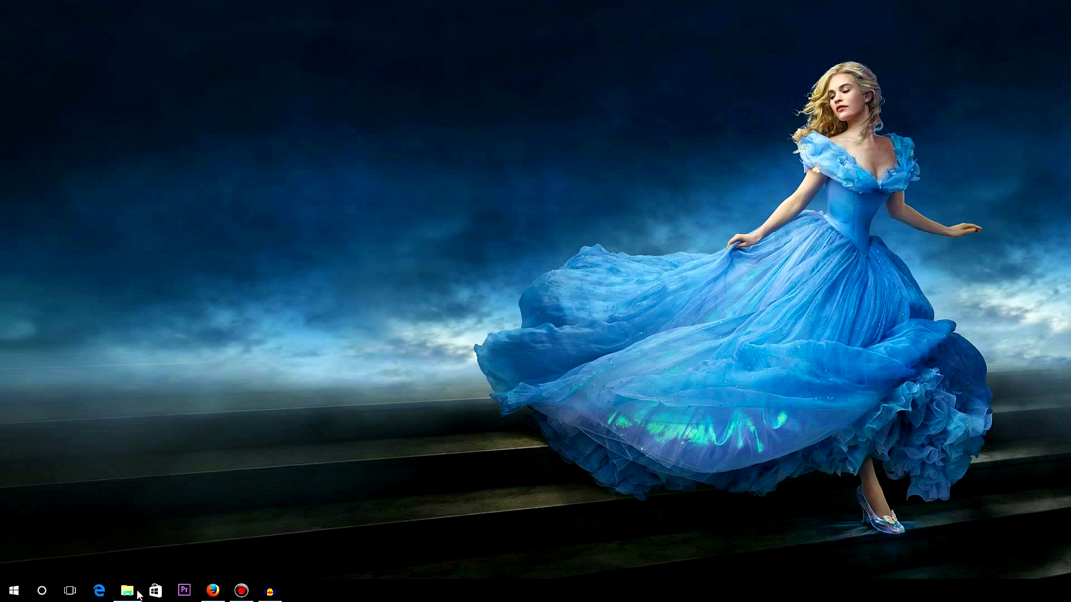
In File Explorer, go to Documents\Electronic Arts\The Sims 3 and open DeviceConfig in Notepad.
click(136, 592)
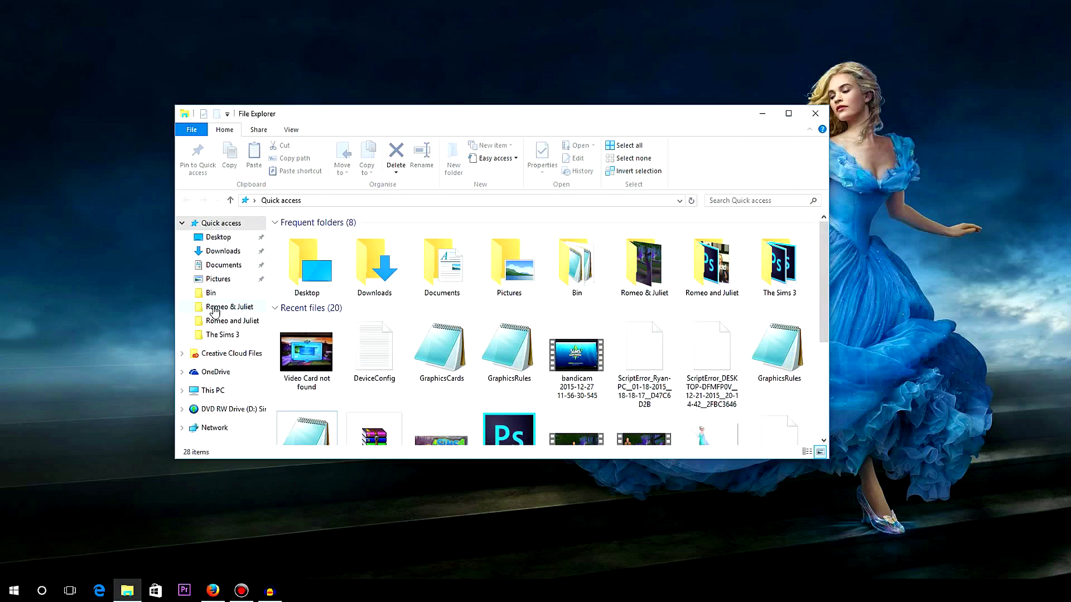
click(236, 270)
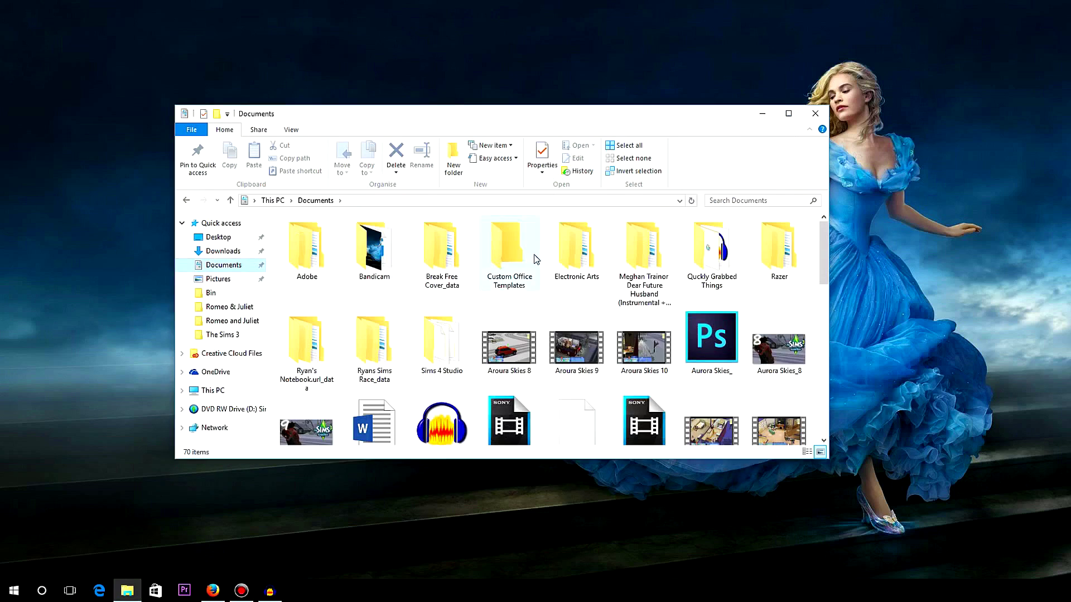
click(558, 252)
double_click(557, 252)
double_click(363, 238)
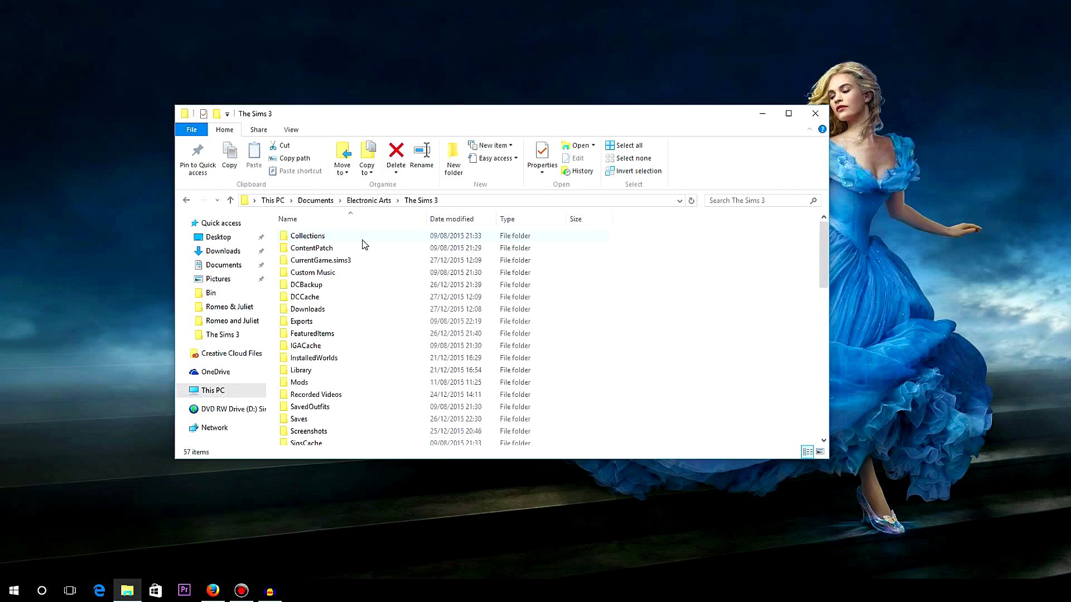
scroll(351, 254, down, 6)
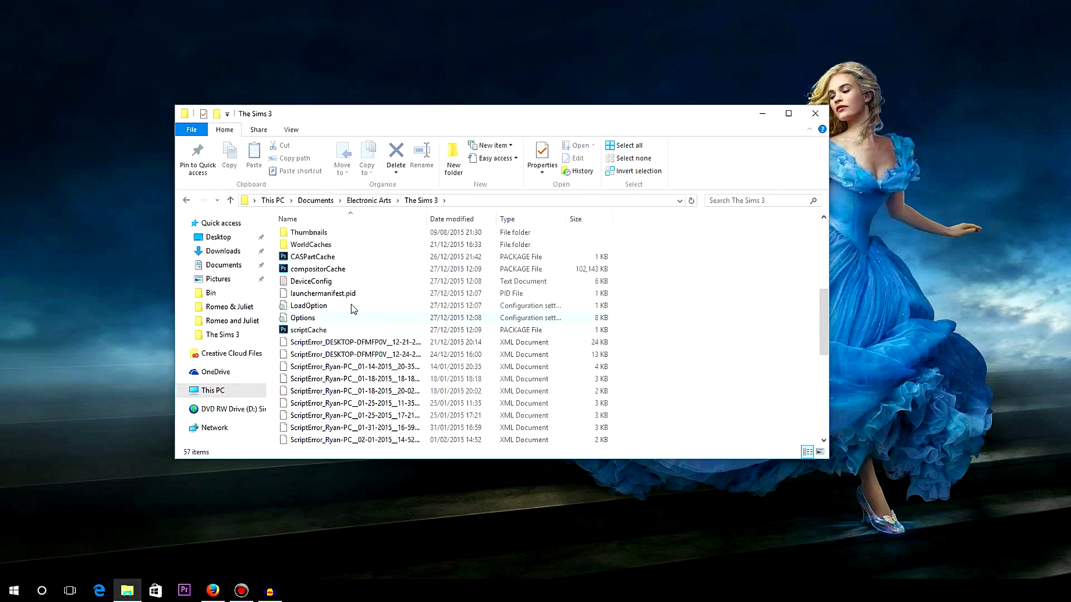
double_click(344, 283)
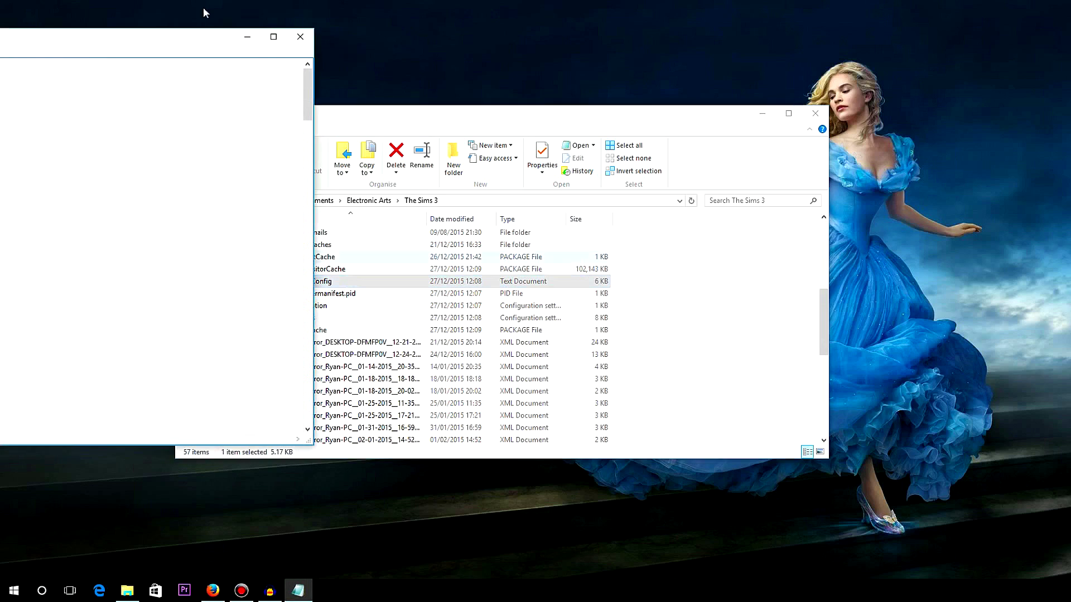
Maximise DeviceConfig, check the GTX 560 Ti's Found: 0, Matched: 0 status, then minimise it.
click(273, 36)
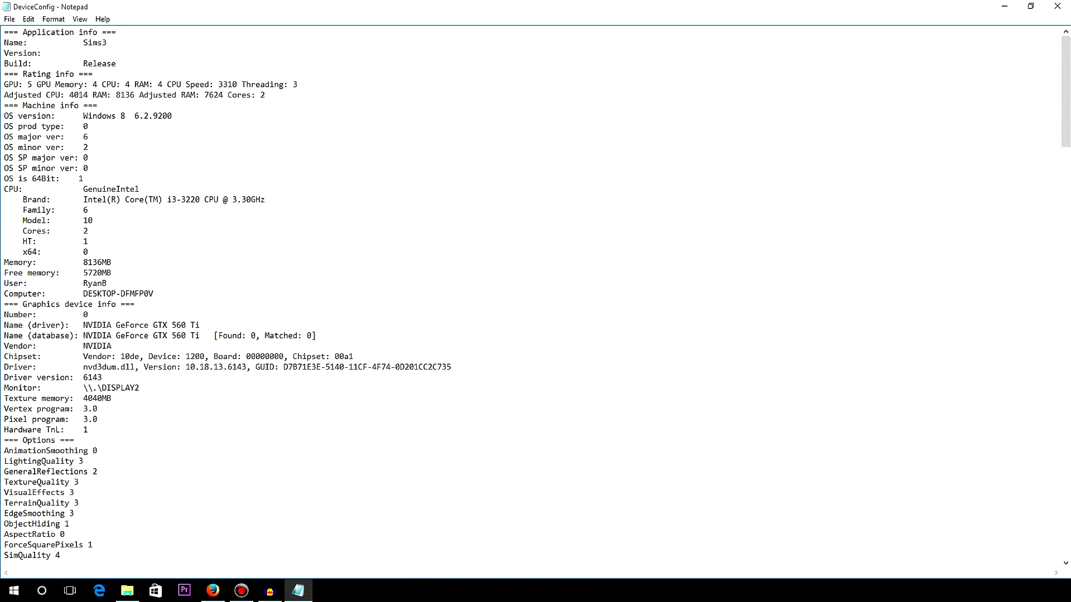
drag(214, 335, 316, 336)
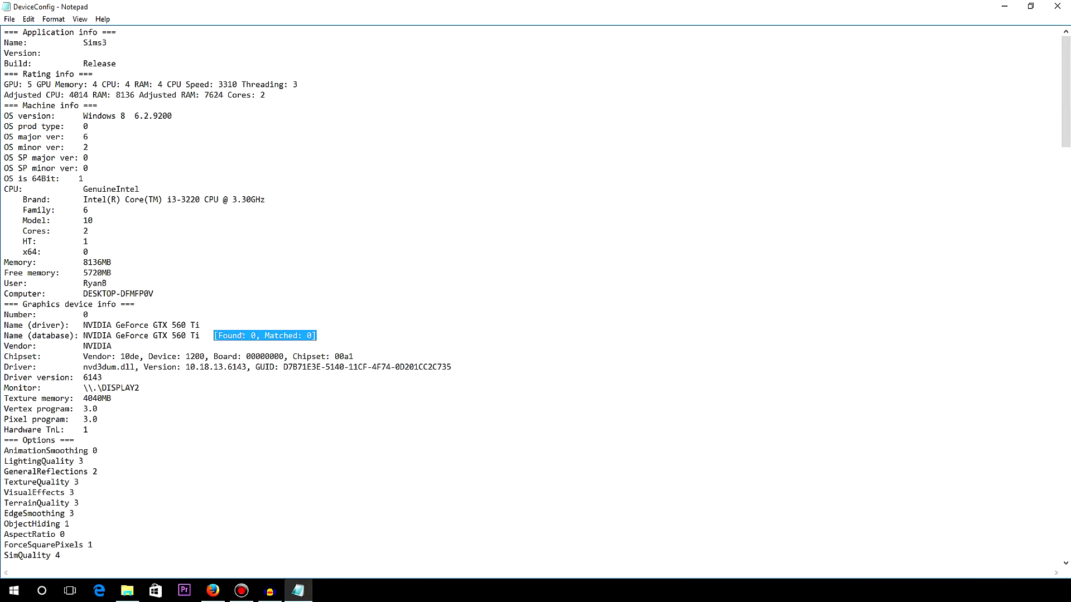
click(1004, 7)
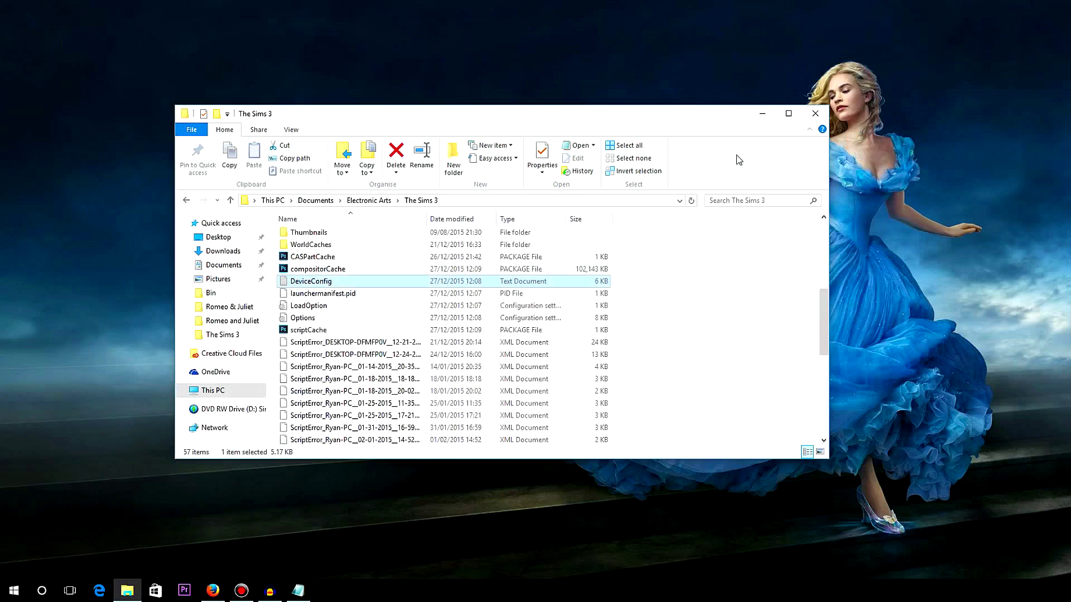
Browse to C:\Program Files (x86)\Electronic Arts\The Sims 3\Game\Bin and open GraphicsCards.
click(212, 390)
double_click(329, 331)
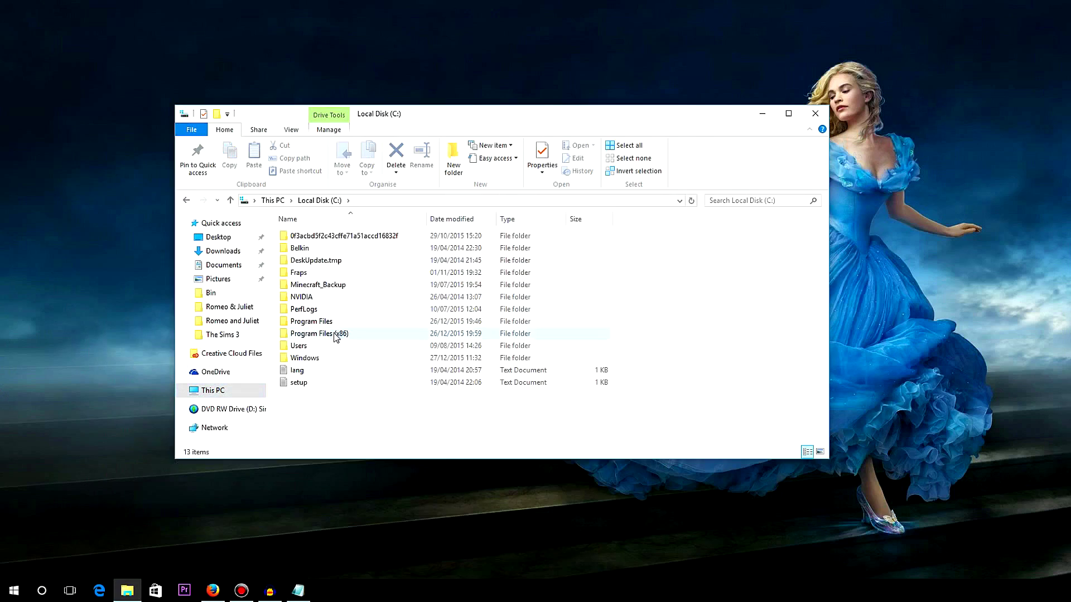
double_click(336, 334)
double_click(342, 335)
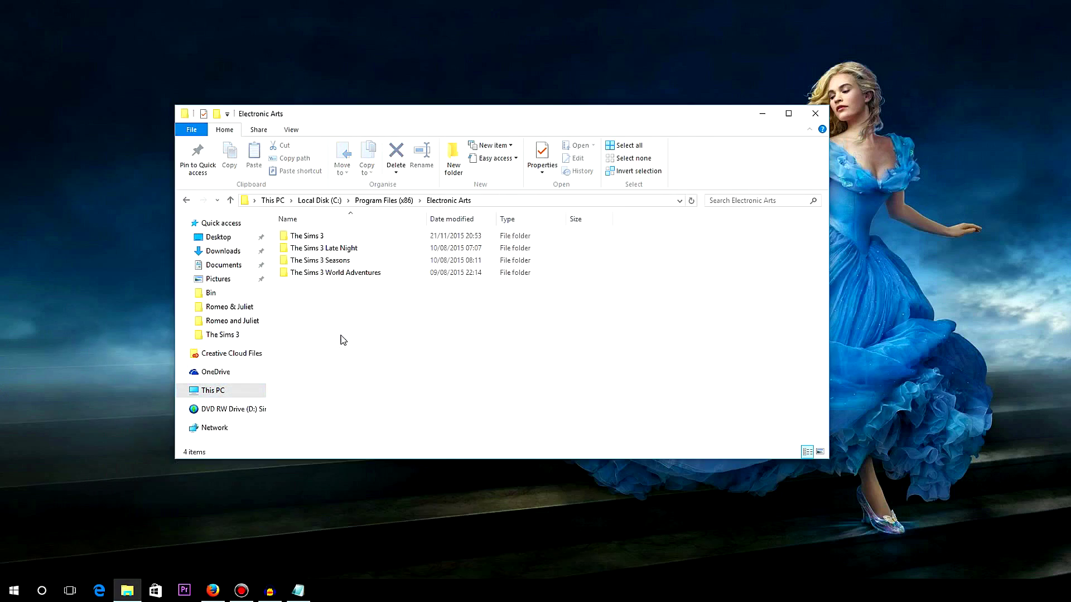
double_click(360, 238)
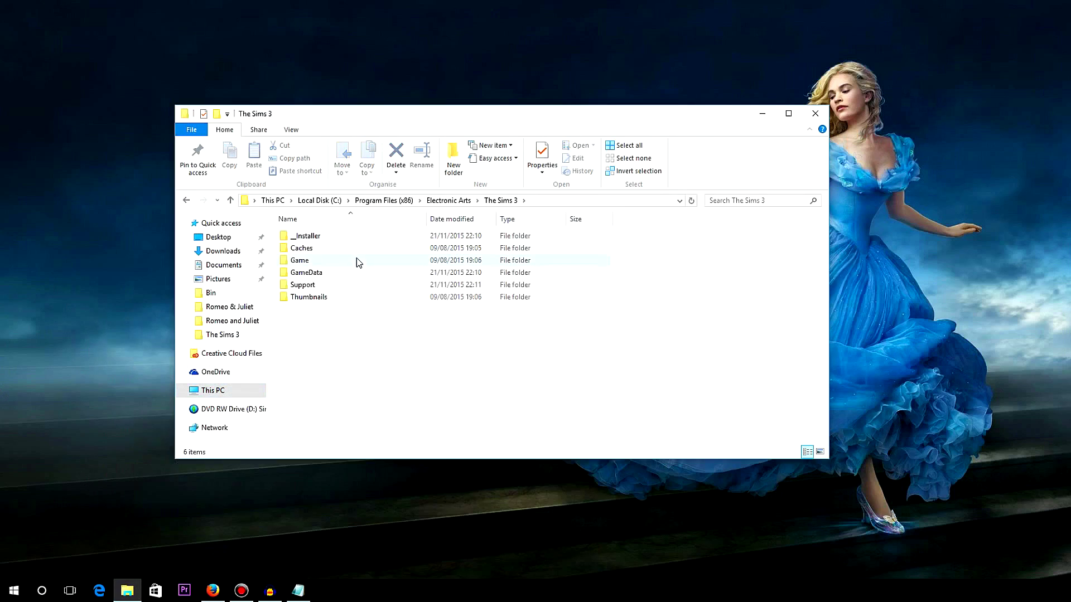
double_click(357, 260)
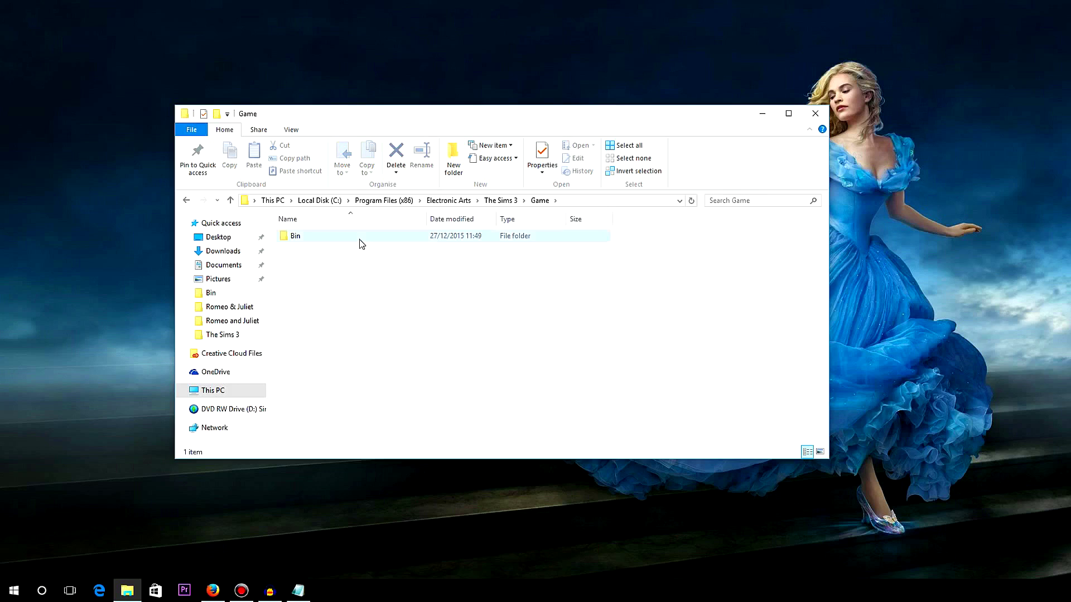
double_click(360, 239)
scroll(354, 291, down, 6)
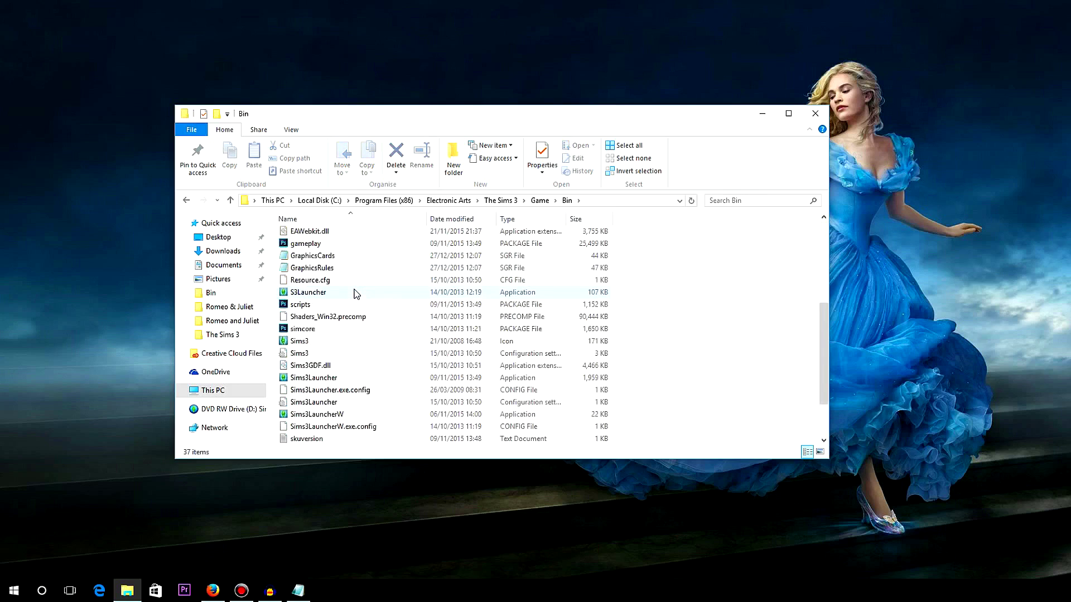
double_click(351, 261)
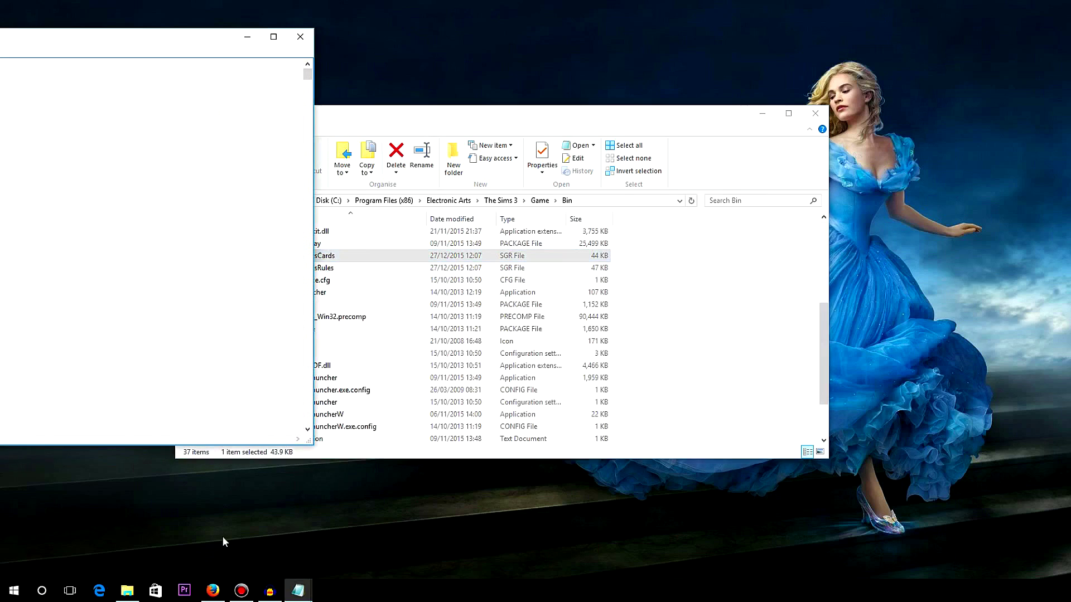
Snap DeviceConfig to the left half of the screen and GraphicsCards to the right half.
click(302, 600)
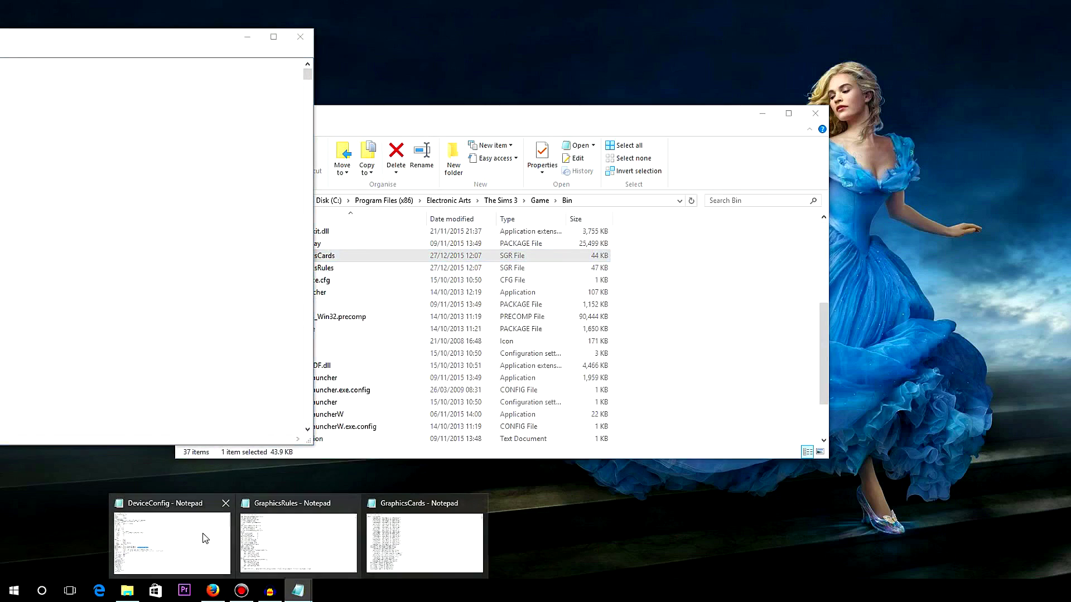
click(202, 533)
click(209, 367)
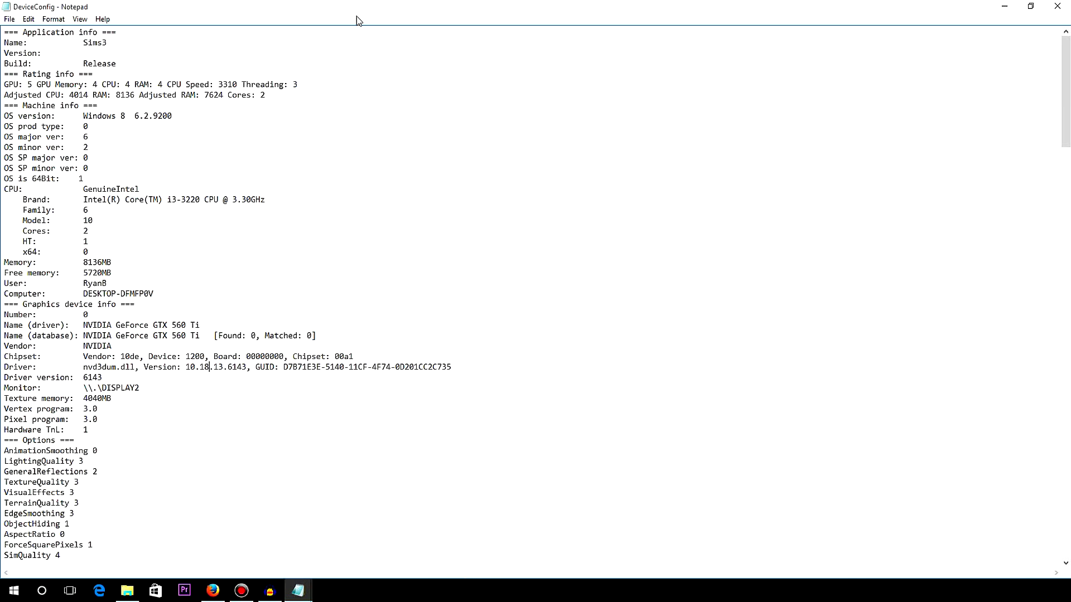
drag(359, 19, 1, 17)
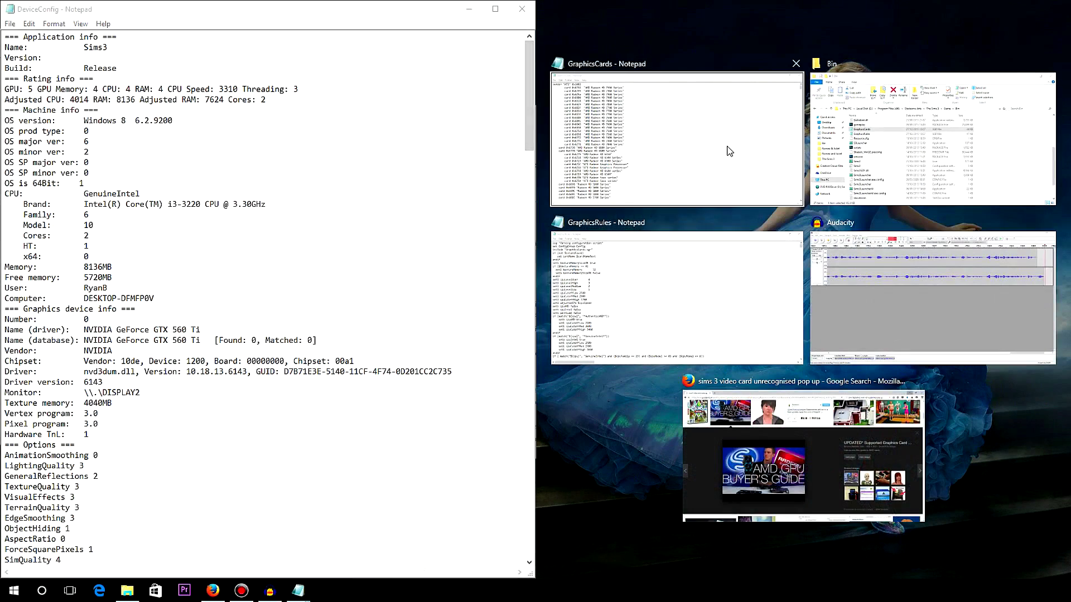
click(730, 152)
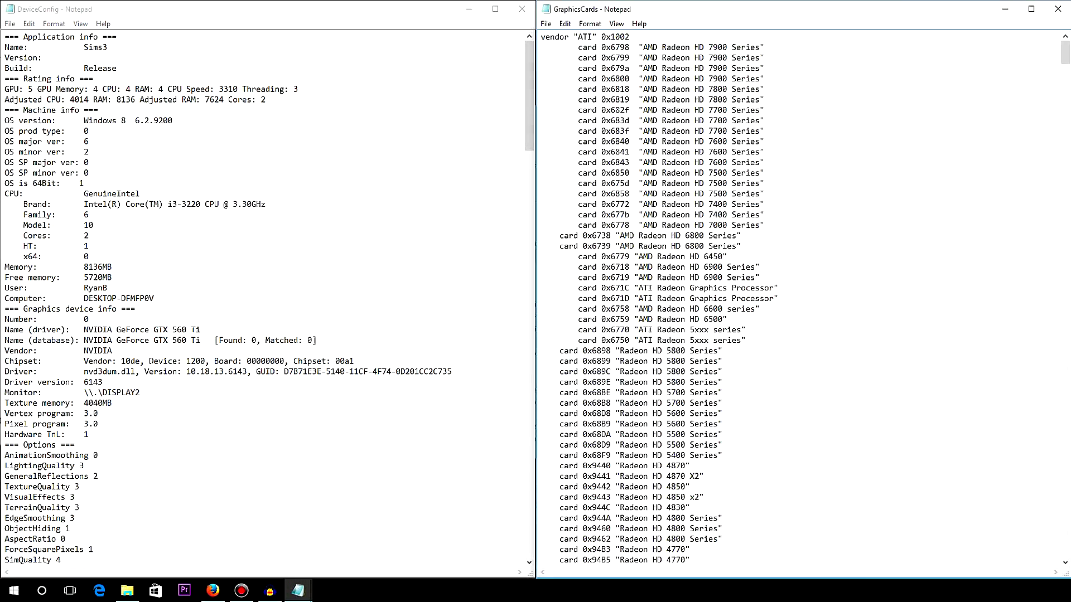
Highlight device ID 1200 on DeviceConfig's Chipset line, then make GraphicsCards active.
drag(149, 361, 206, 361)
click(206, 361)
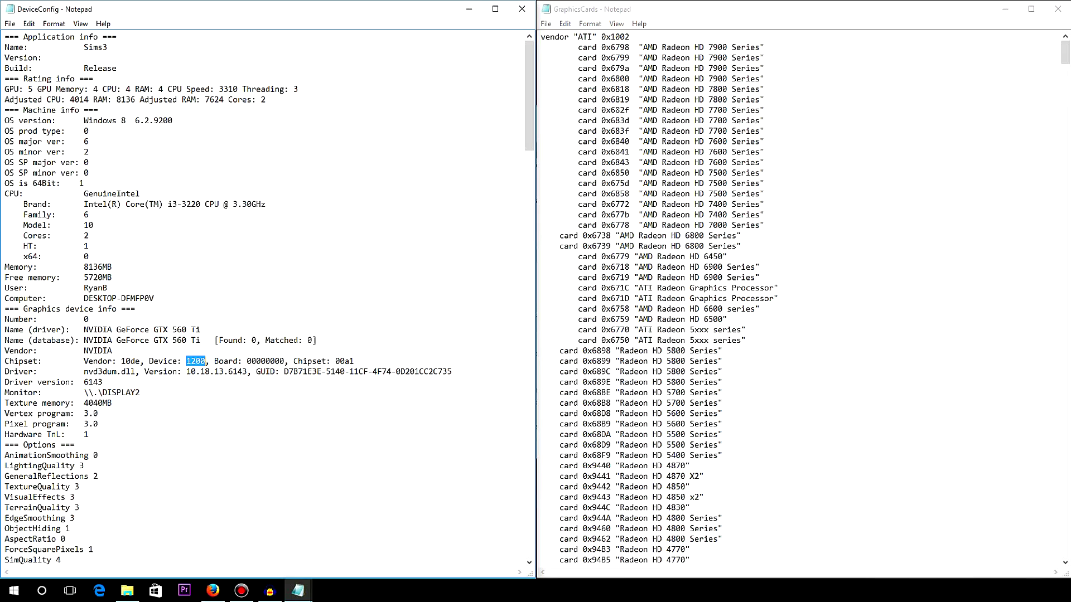
click(672, 68)
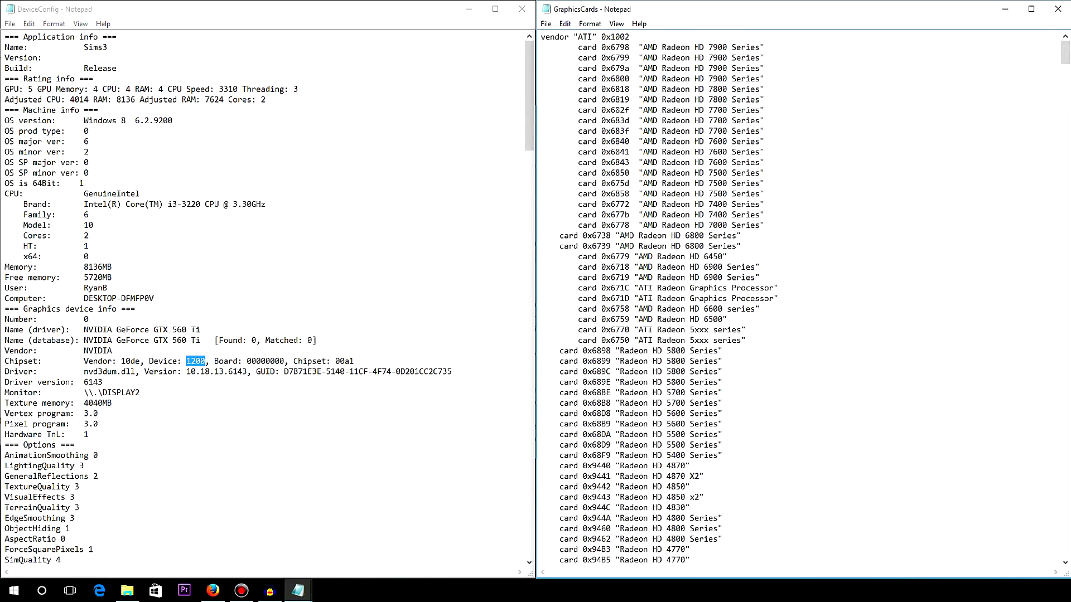
Scroll GraphicsCards to the NVIDIA 0x10de block and place the caret after the Geforce GTX 580 entry.
drag(647, 47, 723, 47)
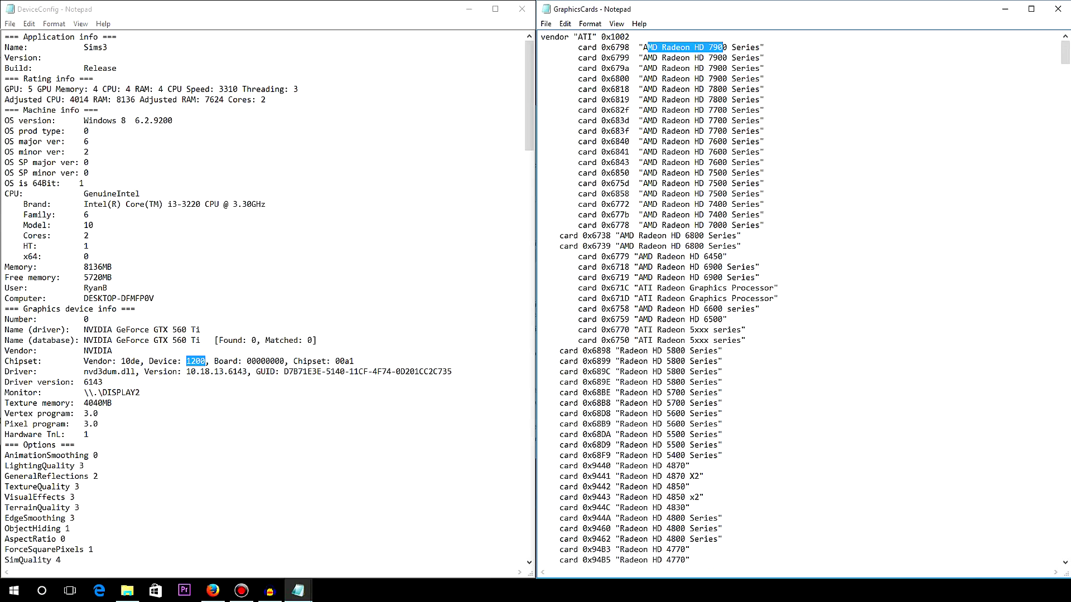
scroll(800, 298, down, 20)
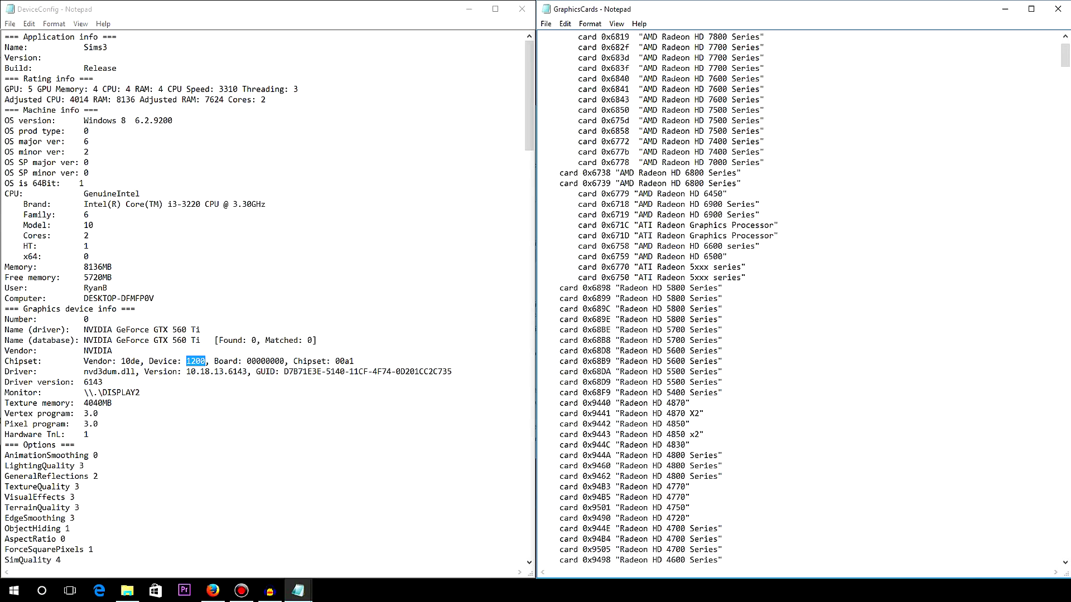
scroll(801, 299, down, 20)
scroll(800, 299, down, 17)
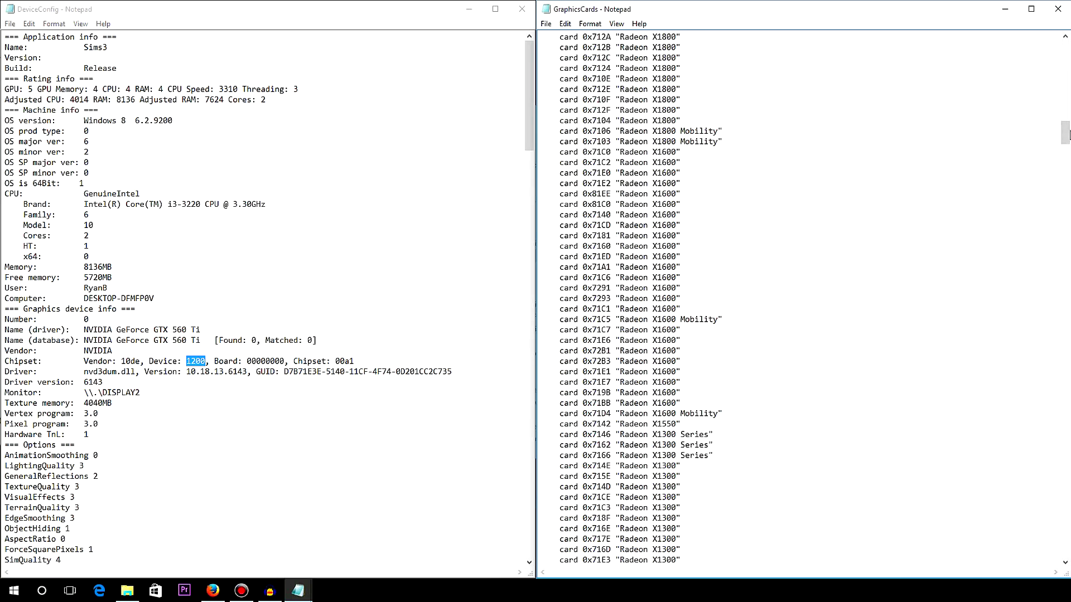
drag(1065, 136, 1038, 321)
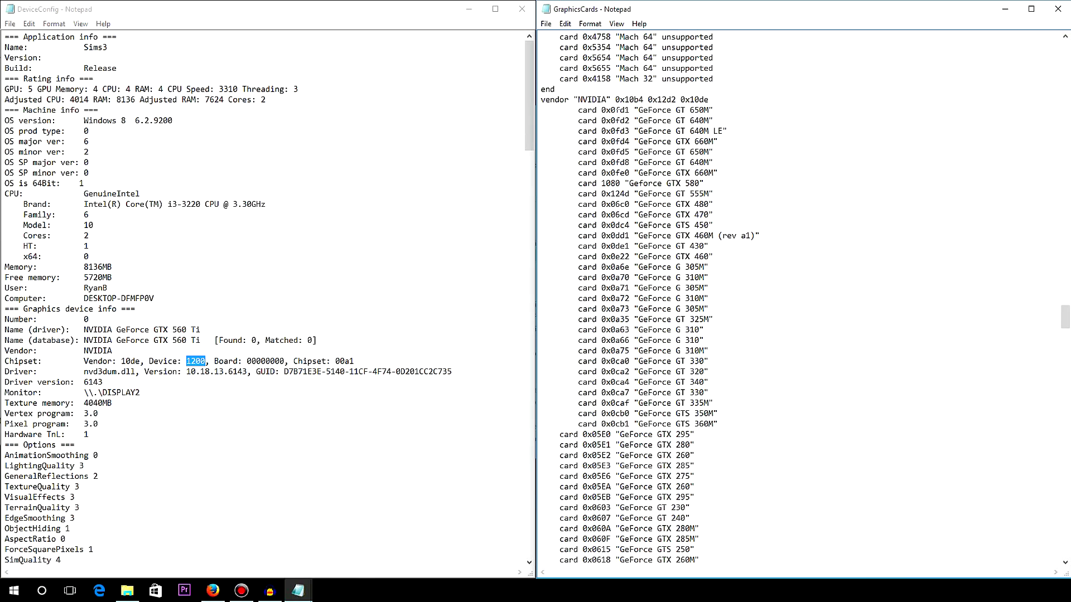
drag(579, 99, 706, 100)
click(706, 99)
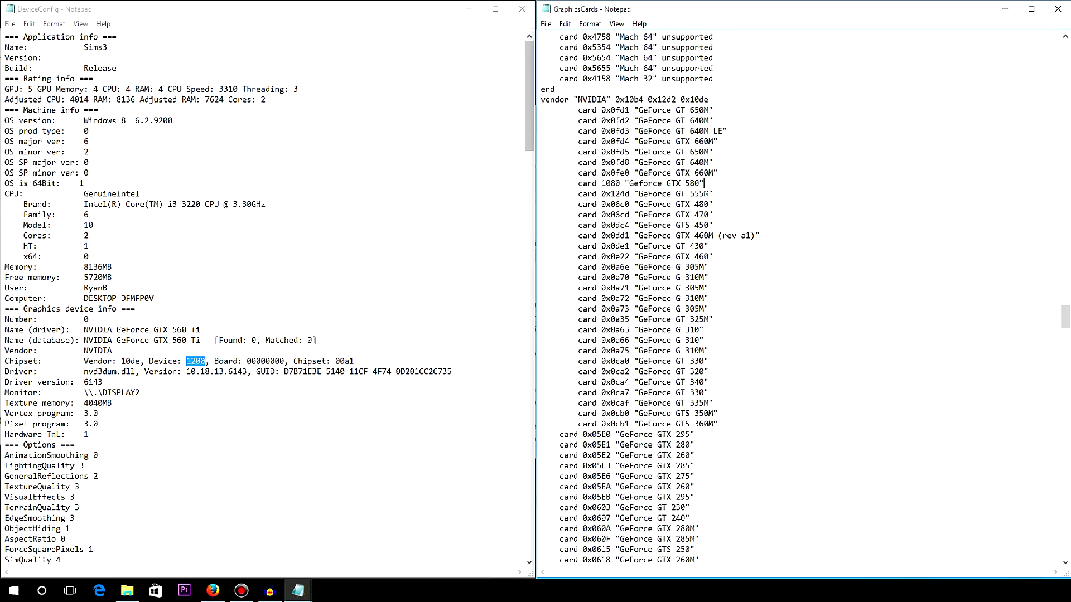
Type a new card 1200 "Geforce GTX 560 Ti" line, using the card name shown in DeviceConfig.
key(Return)
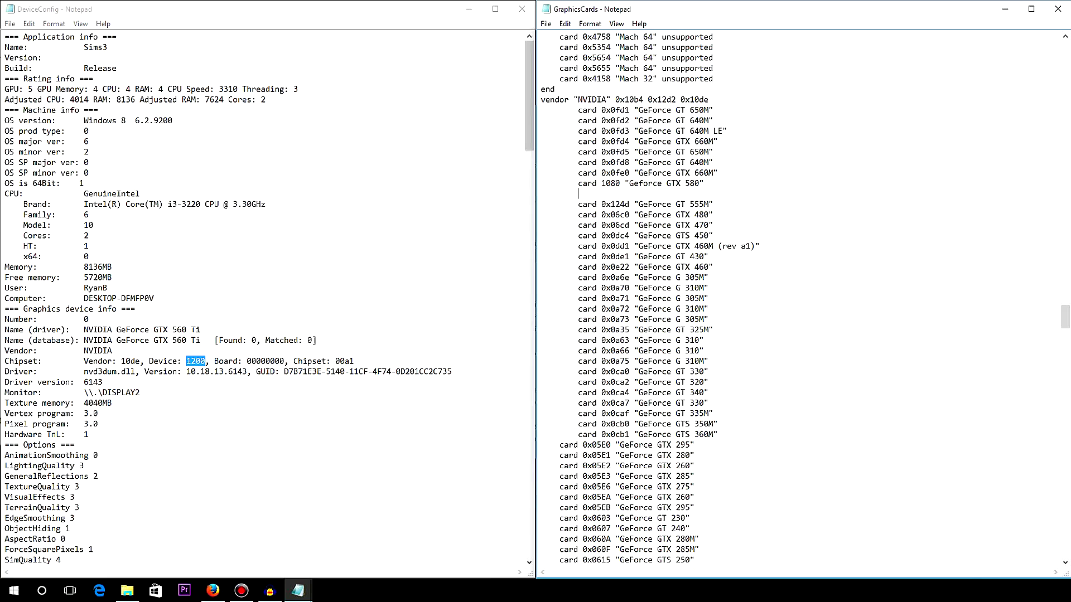
text(card)
text(1200)
drag(117, 330, 201, 330)
key(alt+Tab)
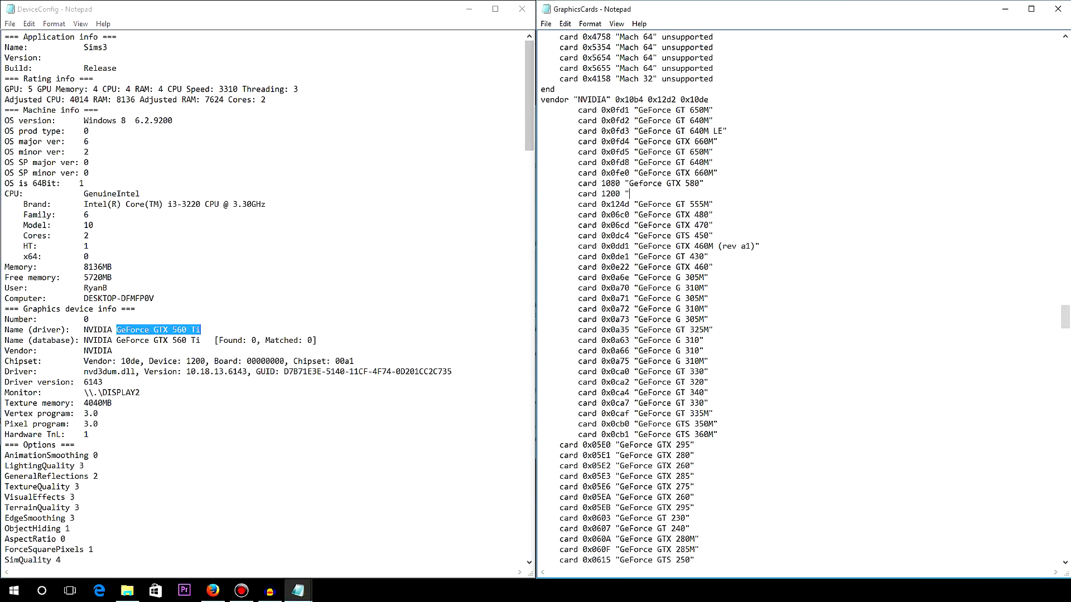
text(Geforce GTX 560 Ti")
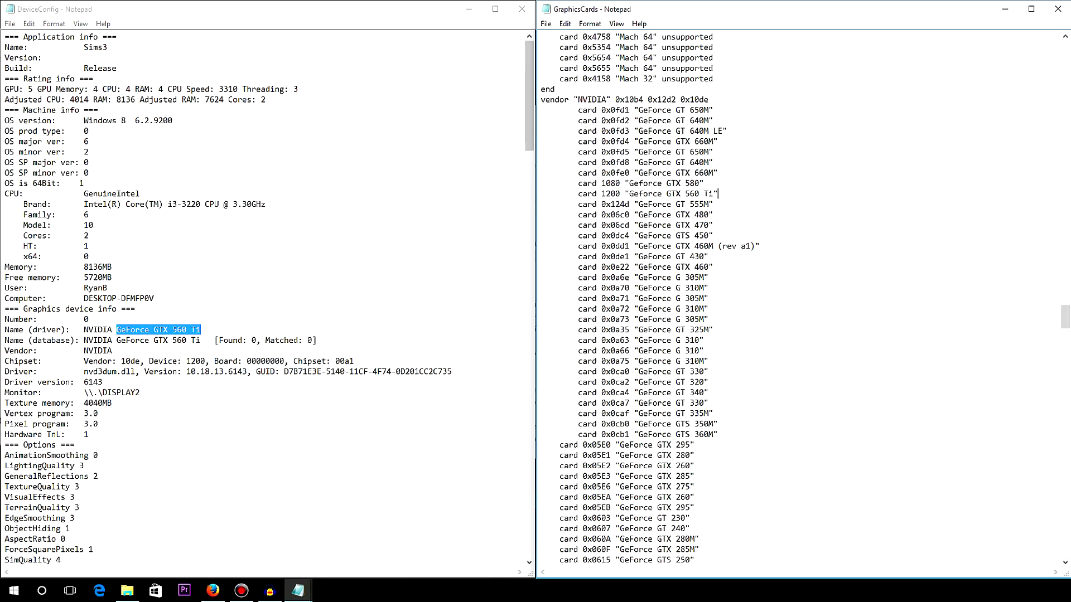
Save GraphicsCards over the original GraphicsCards.sgr in the game's Bin folder.
click(546, 25)
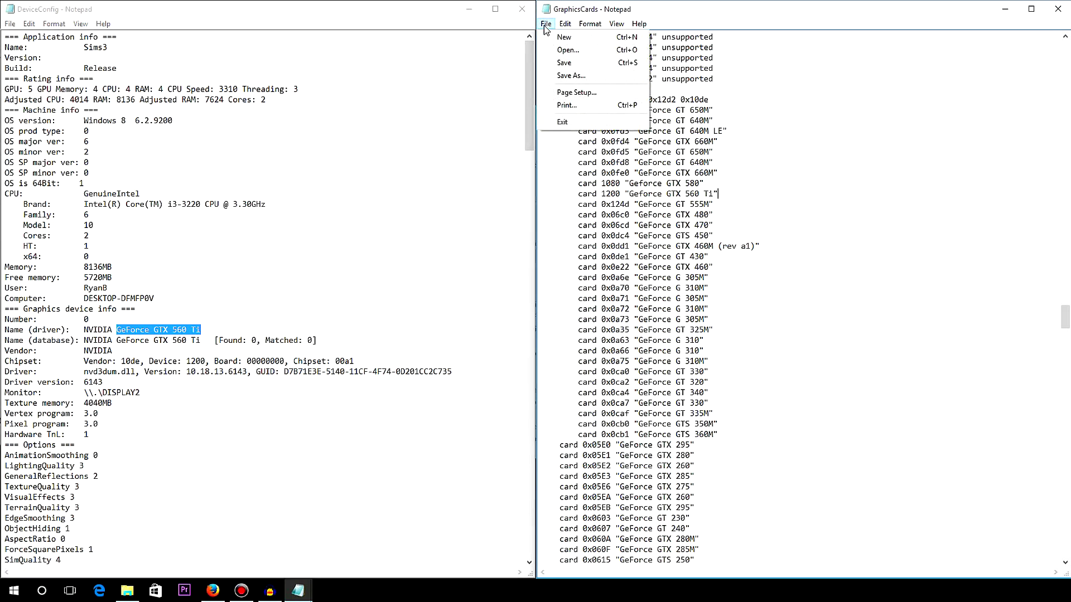
click(563, 71)
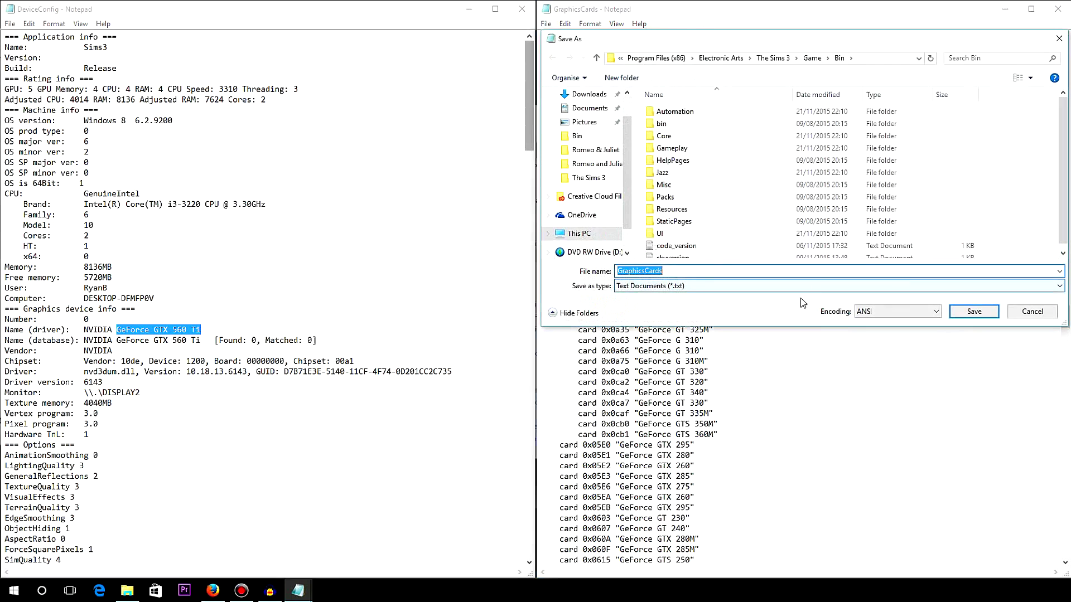
click(976, 316)
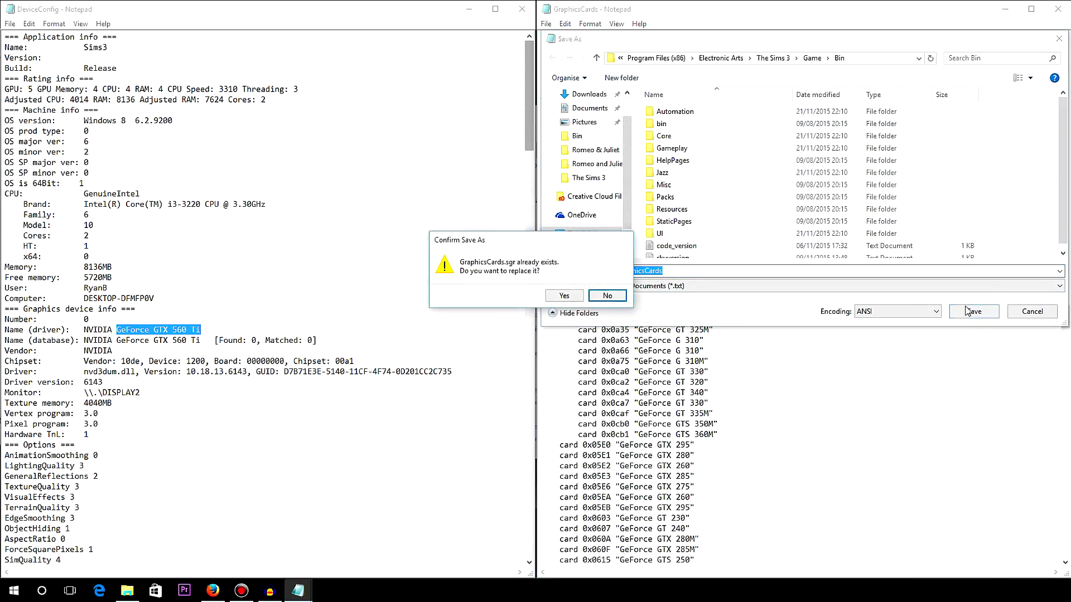
click(564, 296)
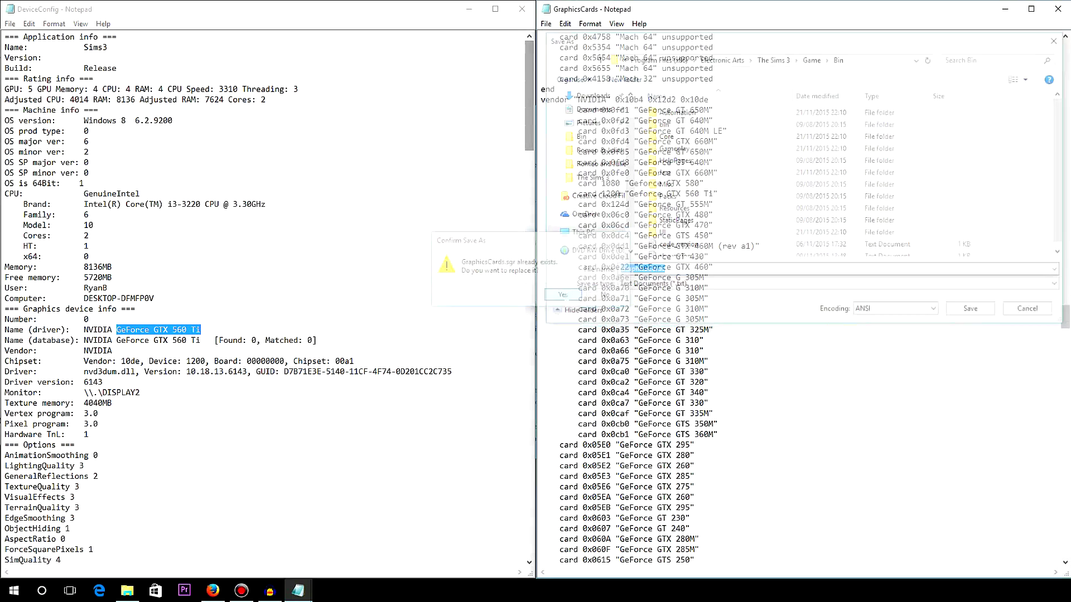
Save another copy of GraphicsCards to the Desktop.
click(546, 24)
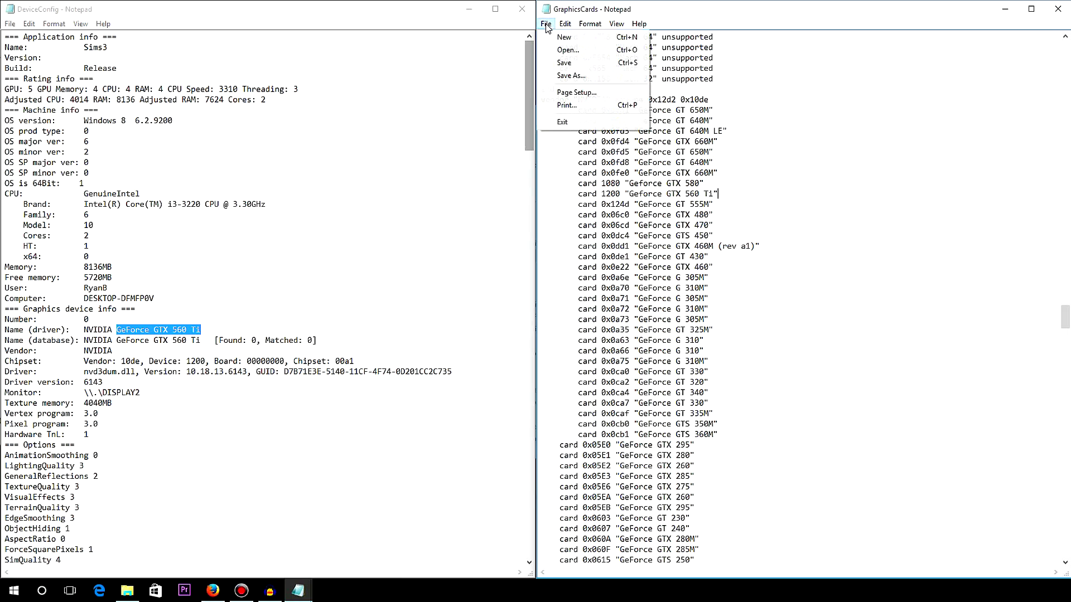
click(564, 76)
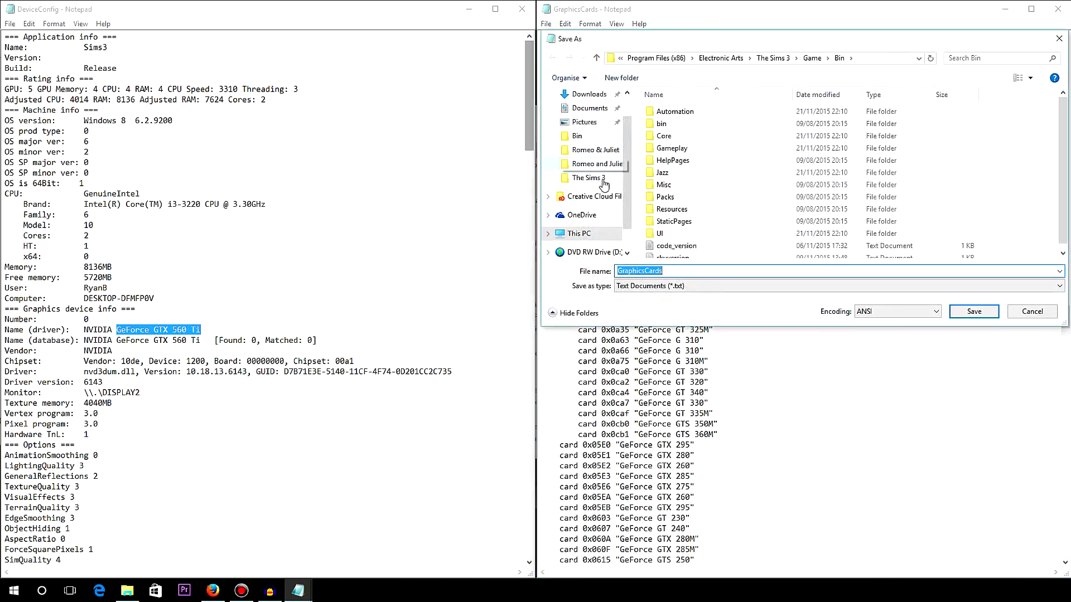
click(580, 235)
scroll(585, 129, up, 1)
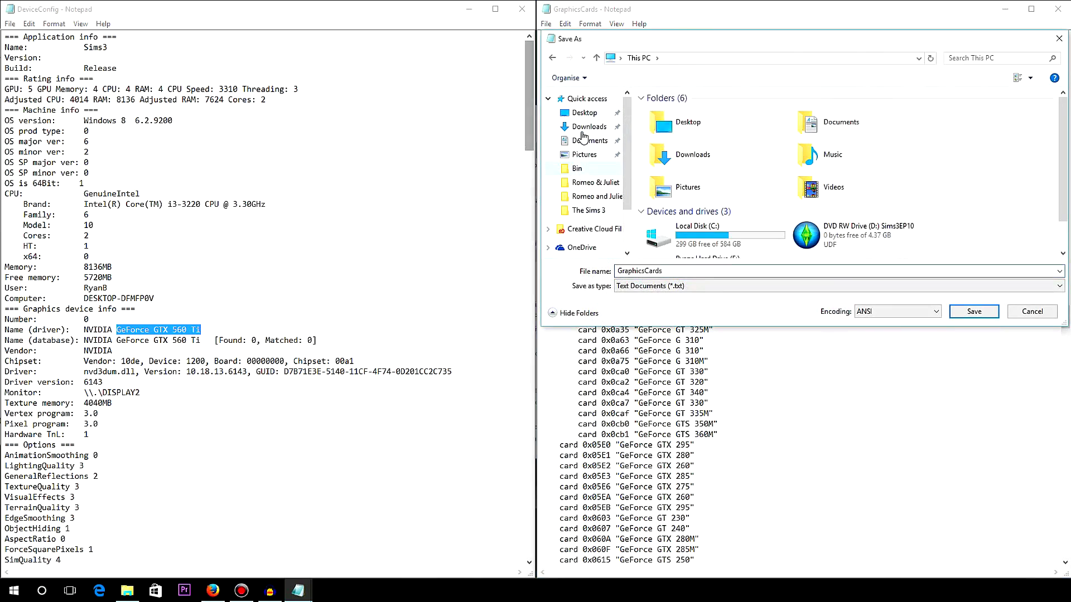
click(583, 114)
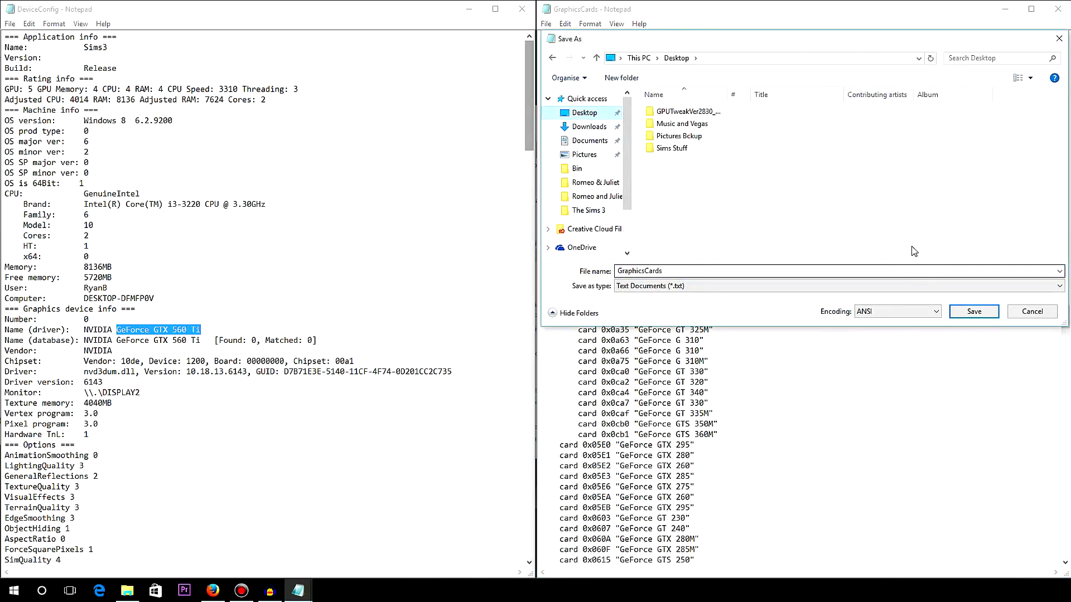
click(974, 313)
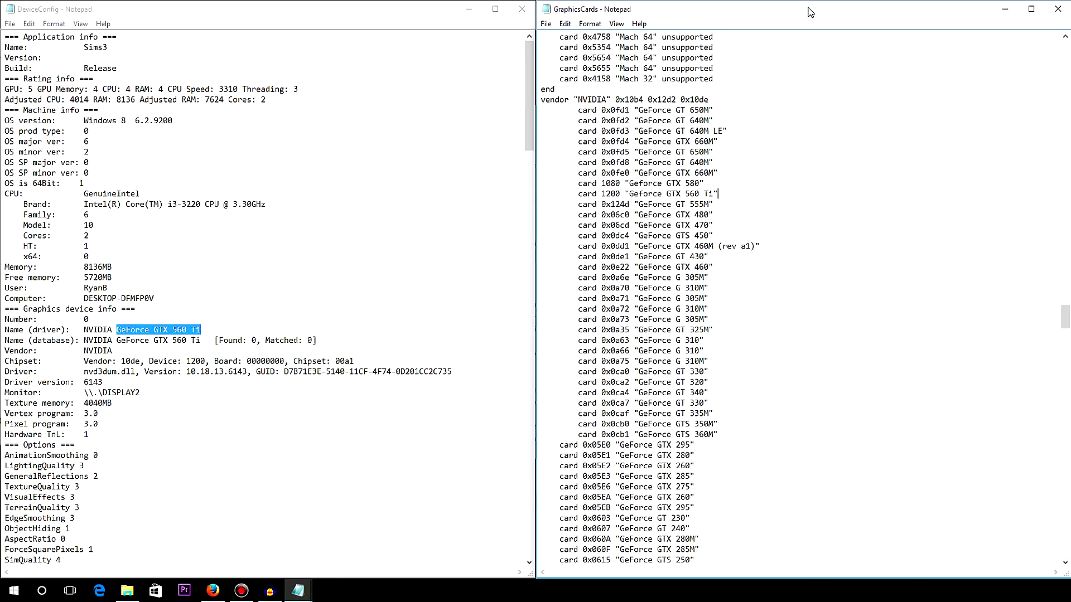
Close GraphicsCards and snap GraphicsRules beside DeviceConfig.
drag(807, 9, 939, 35)
click(1050, 32)
drag(390, 17, 1, 168)
click(756, 294)
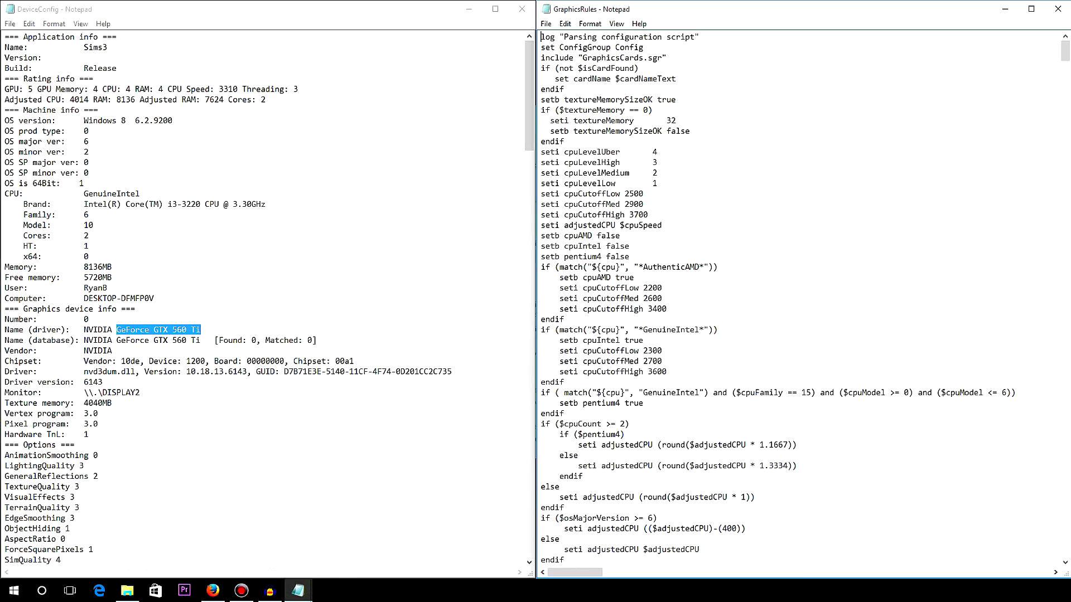
Scroll through GraphicsRules to review the NVIDIA card-name match rules and their cardLevel assignments.
scroll(803, 298, down, 20)
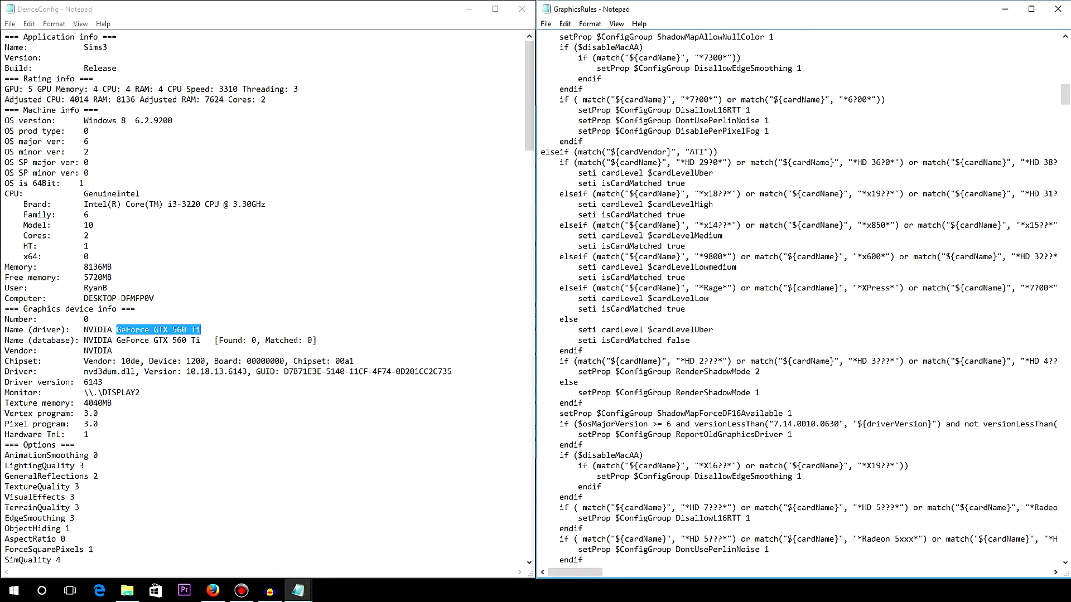
scroll(803, 299, up, 8)
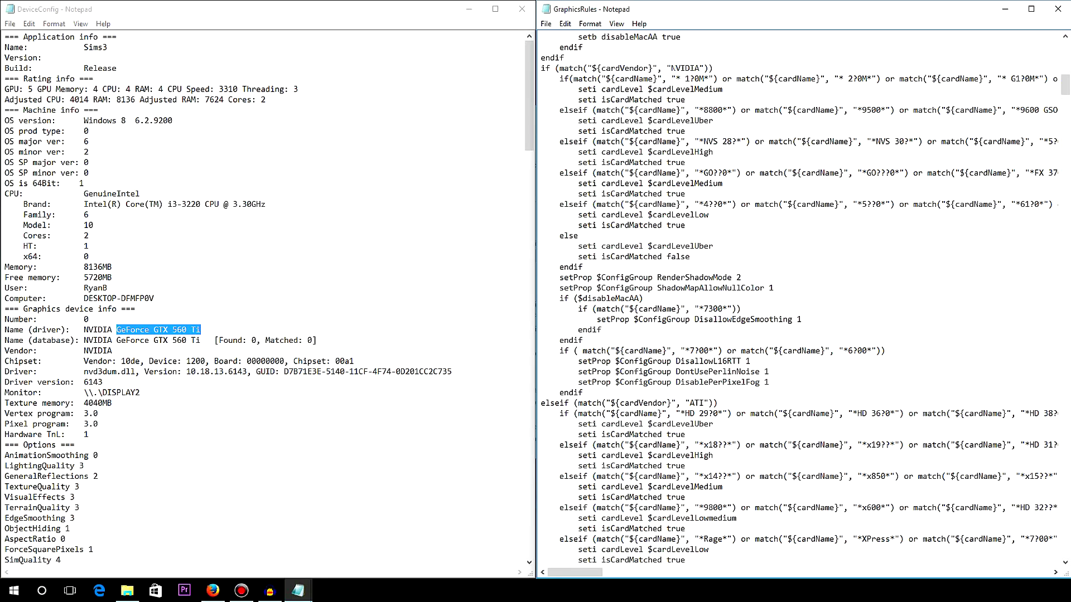
drag(560, 79, 685, 224)
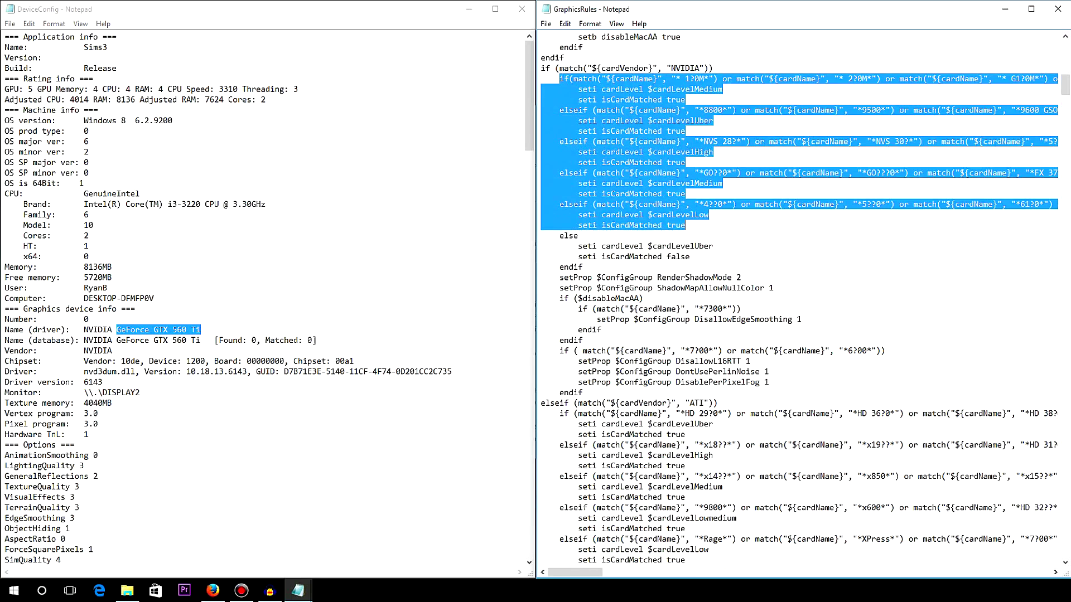
scroll(798, 301, down, 5)
click(693, 257)
scroll(798, 301, down, 20)
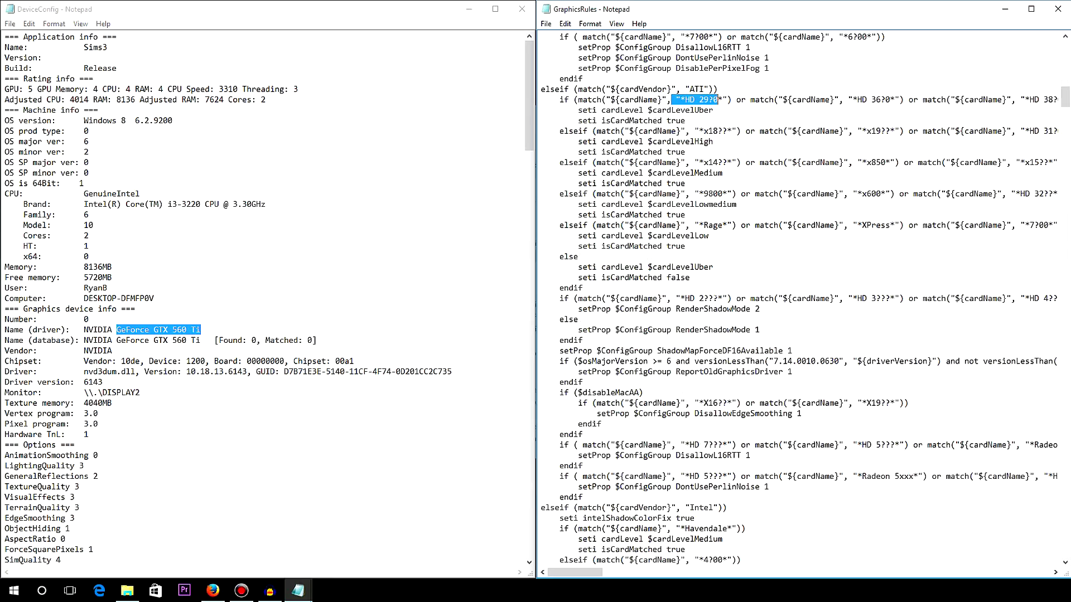
scroll(797, 301, down, 5)
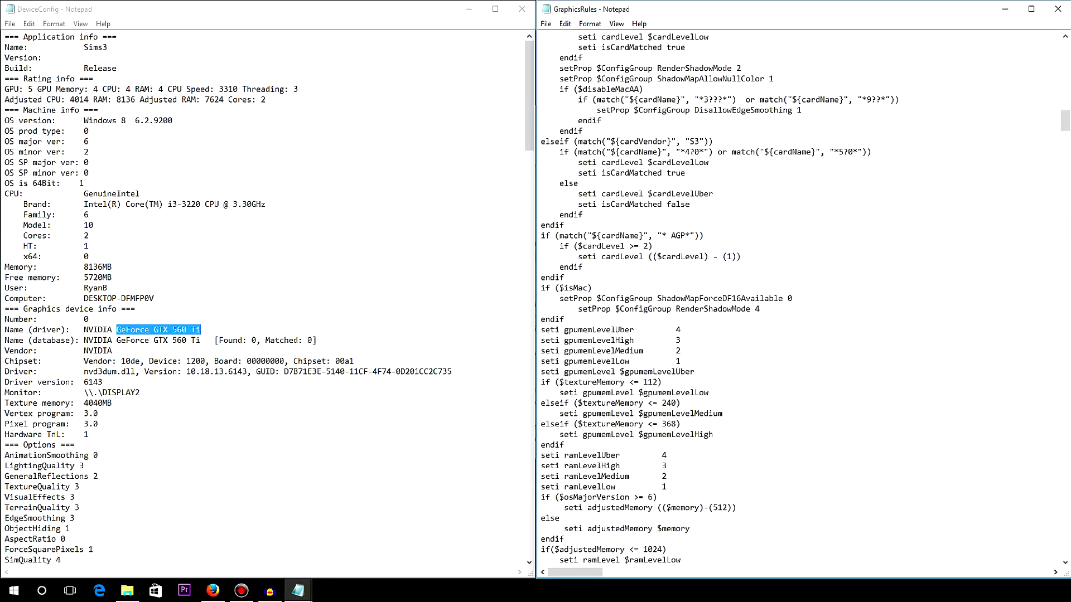
scroll(798, 302, down, 17)
scroll(798, 301, up, 20)
scroll(797, 301, up, 4)
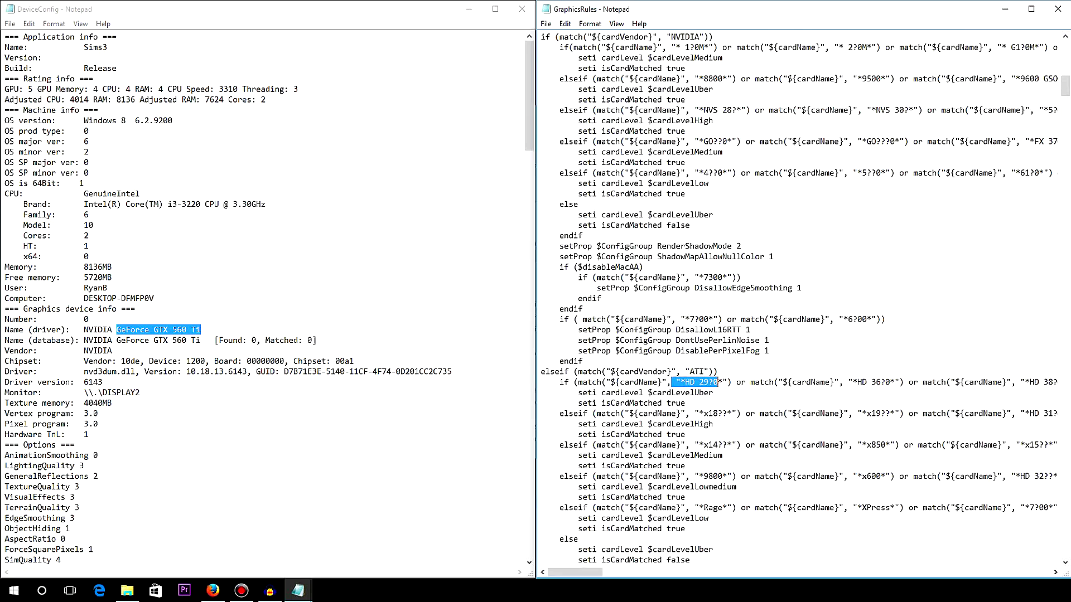
scroll(798, 301, up, 7)
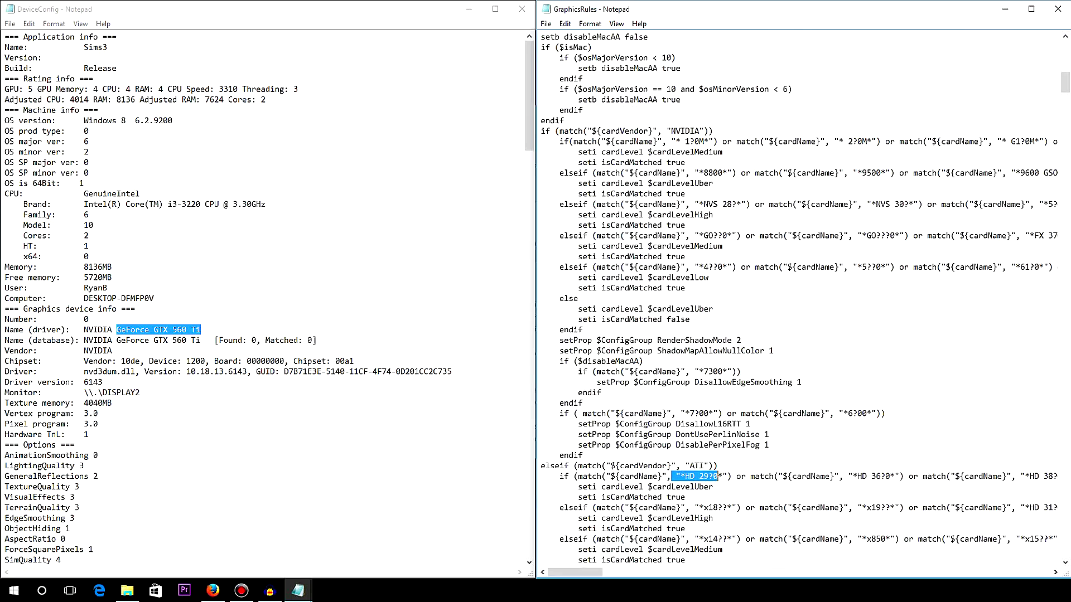
click(552, 24)
mouse_move(567, 27)
click(592, 122)
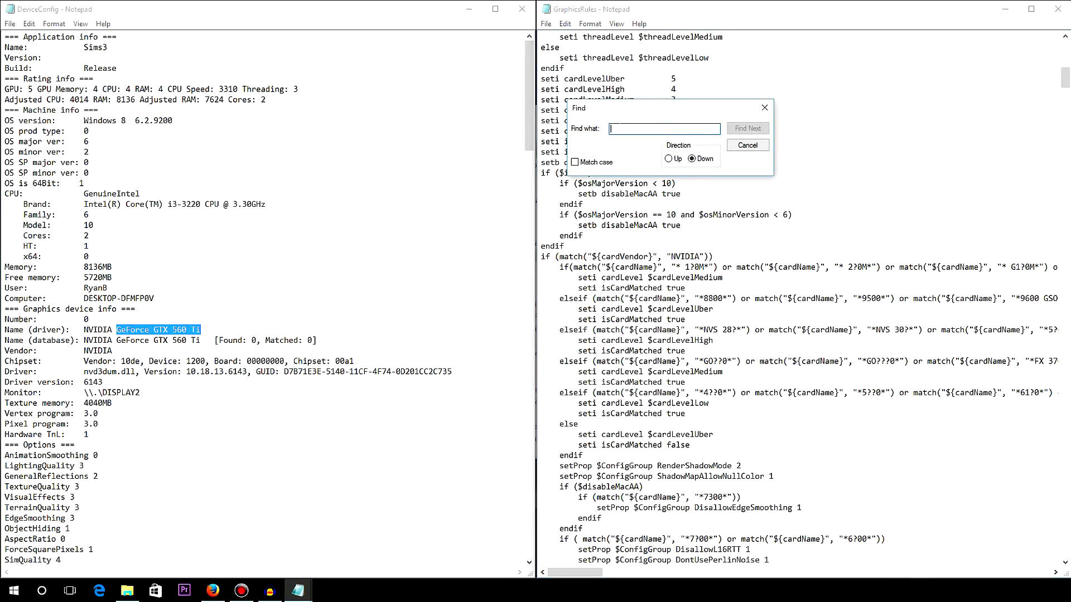
text(GTX 5)
key(Return)
key(Return)
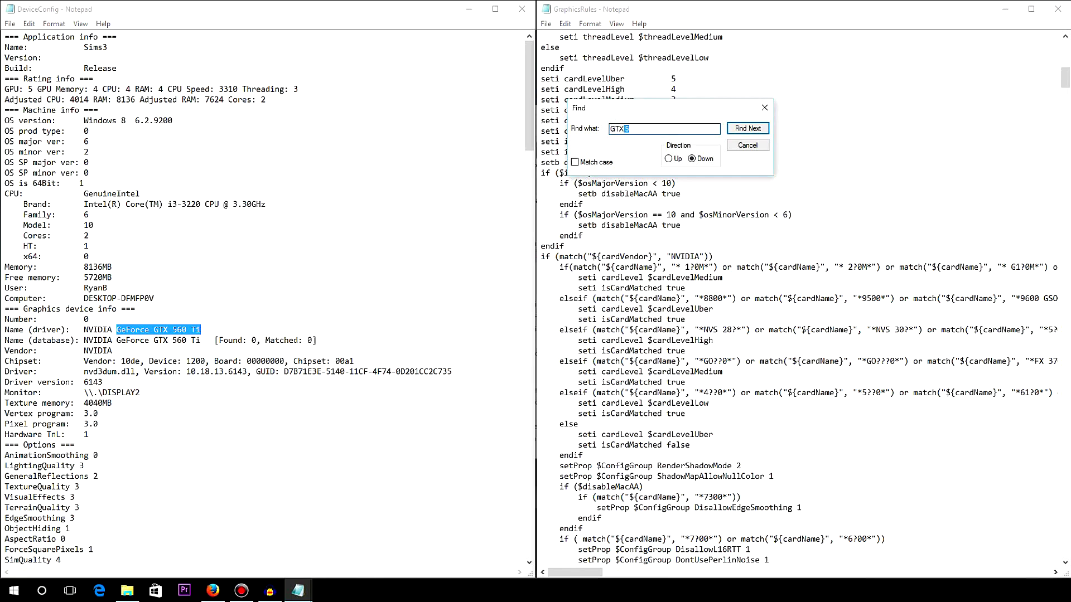
drag(636, 129, 621, 129)
text(5)
key(Return)
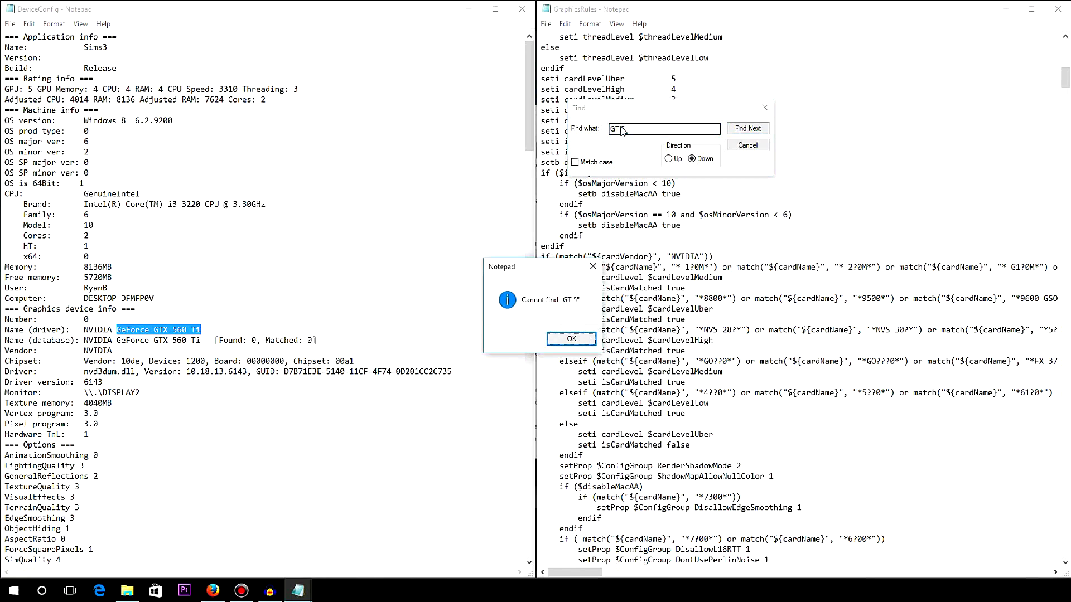
click(571, 339)
click(747, 145)
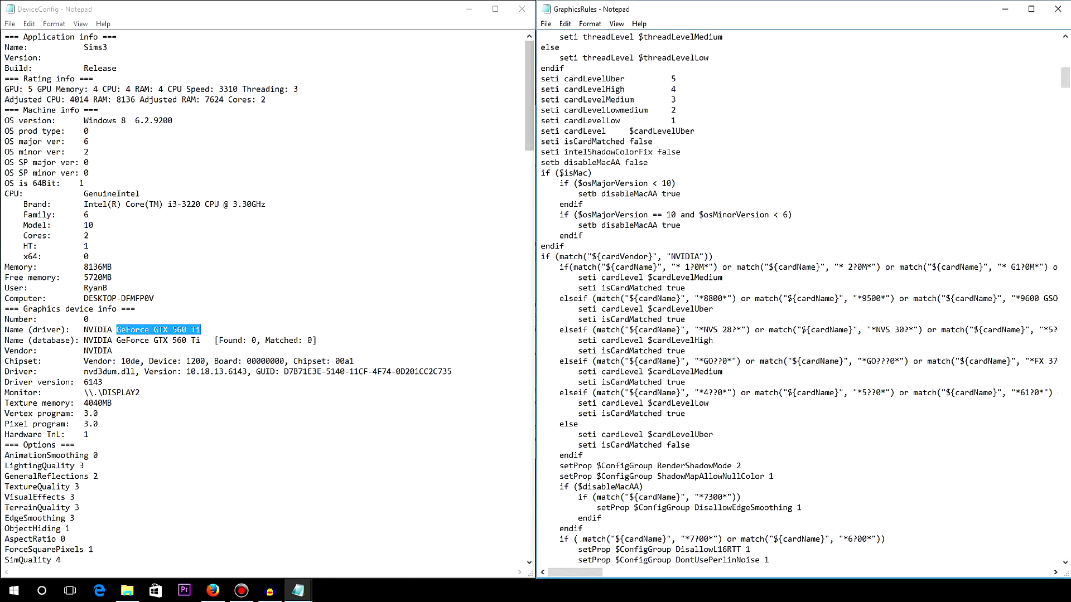
drag(584, 573, 1046, 576)
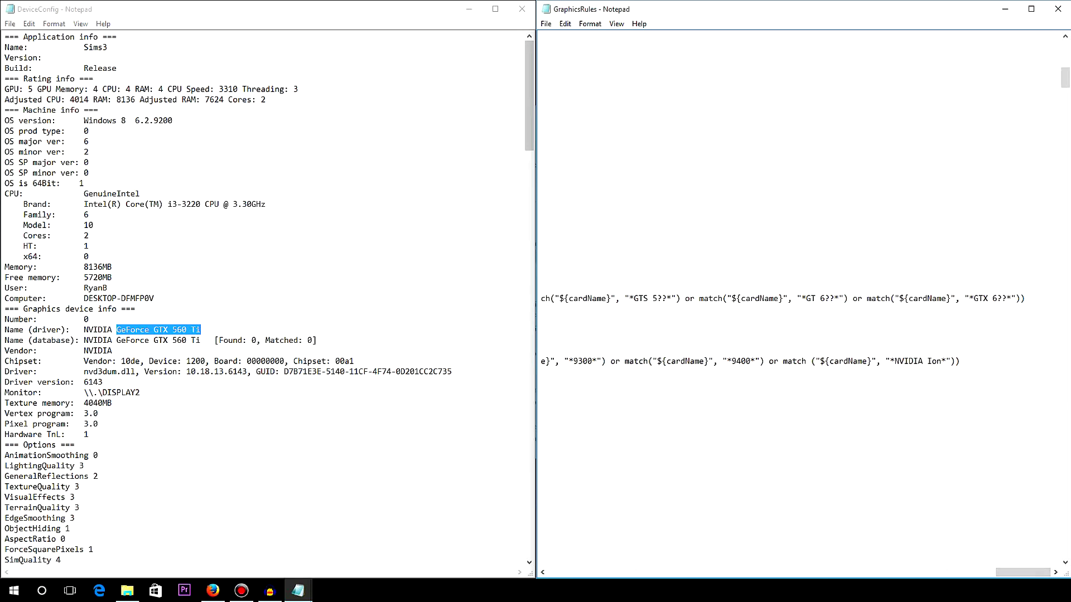
key(shift+Down)
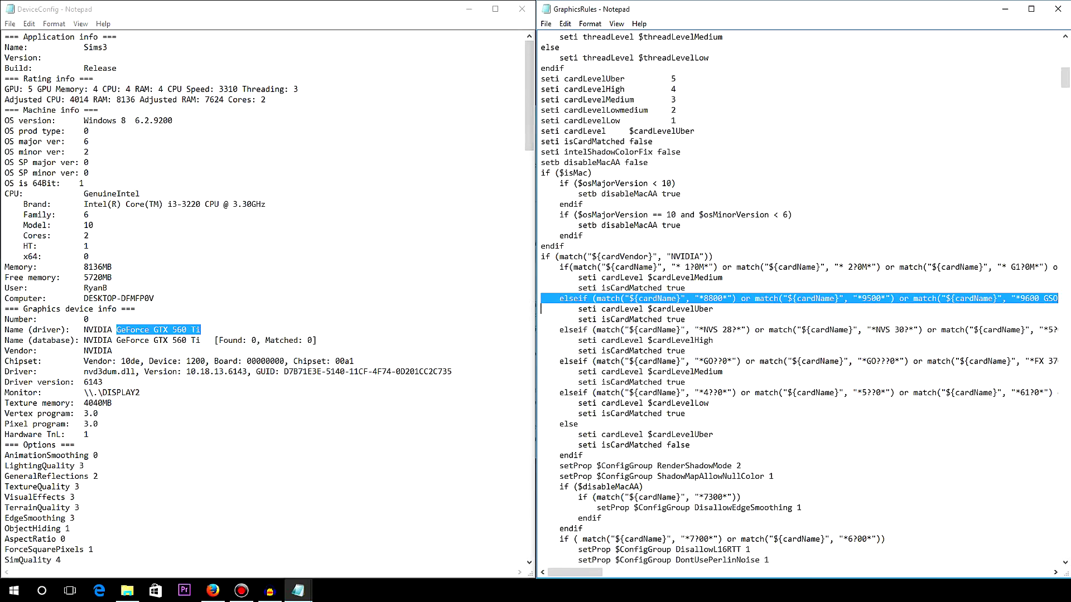
drag(578, 572, 1014, 558)
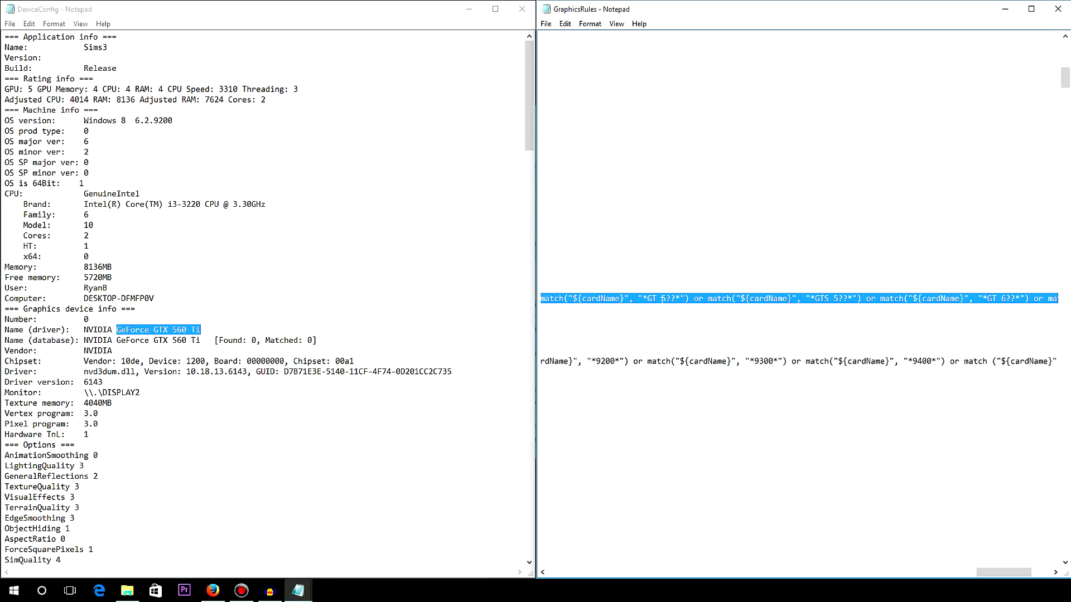
click(707, 298)
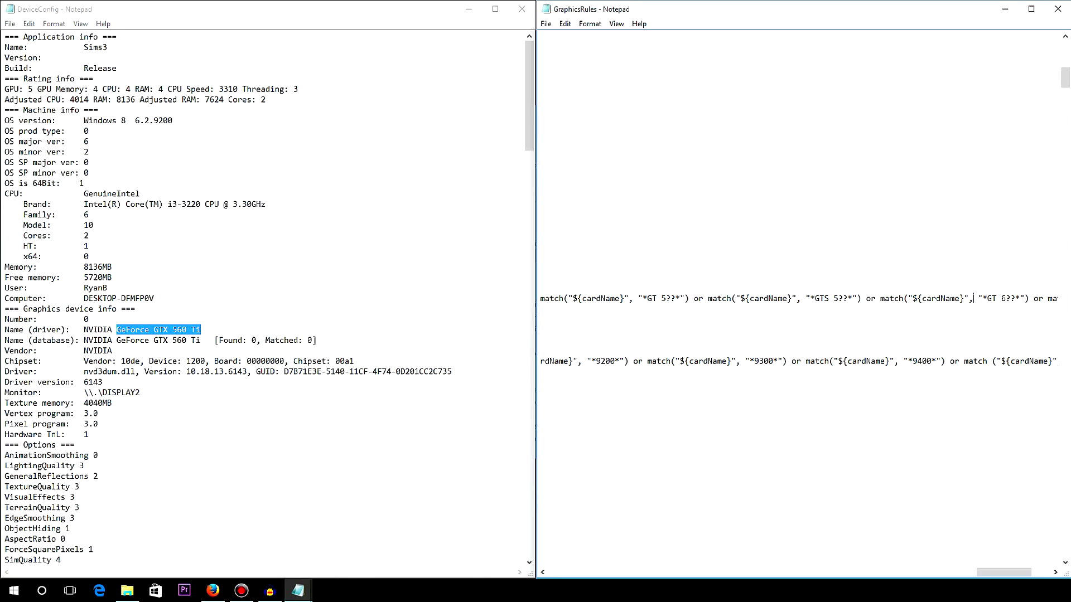
Copy the "*GTS 5??*" match clause and paste a duplicate right after its comma.
drag(973, 299, 810, 298)
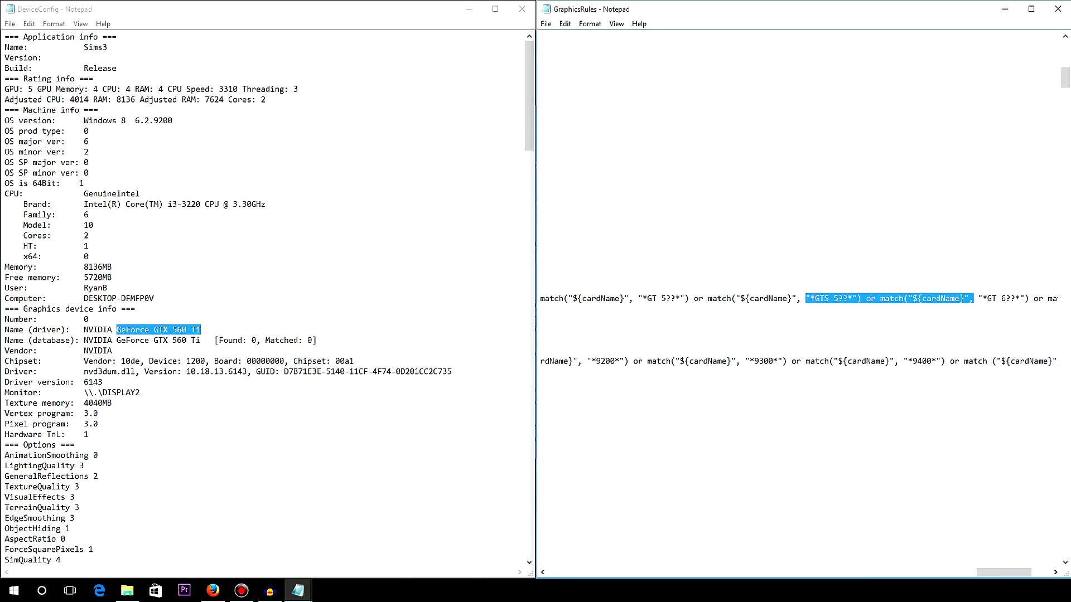
right_click(813, 299)
click(836, 333)
click(974, 298)
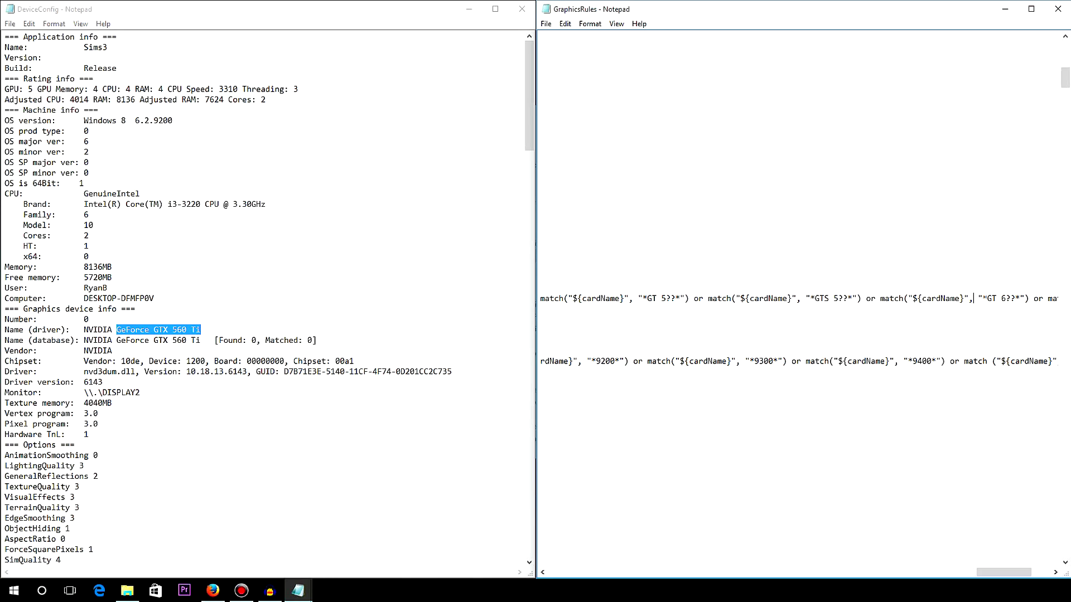
key(BackSpace)
right_click(976, 300)
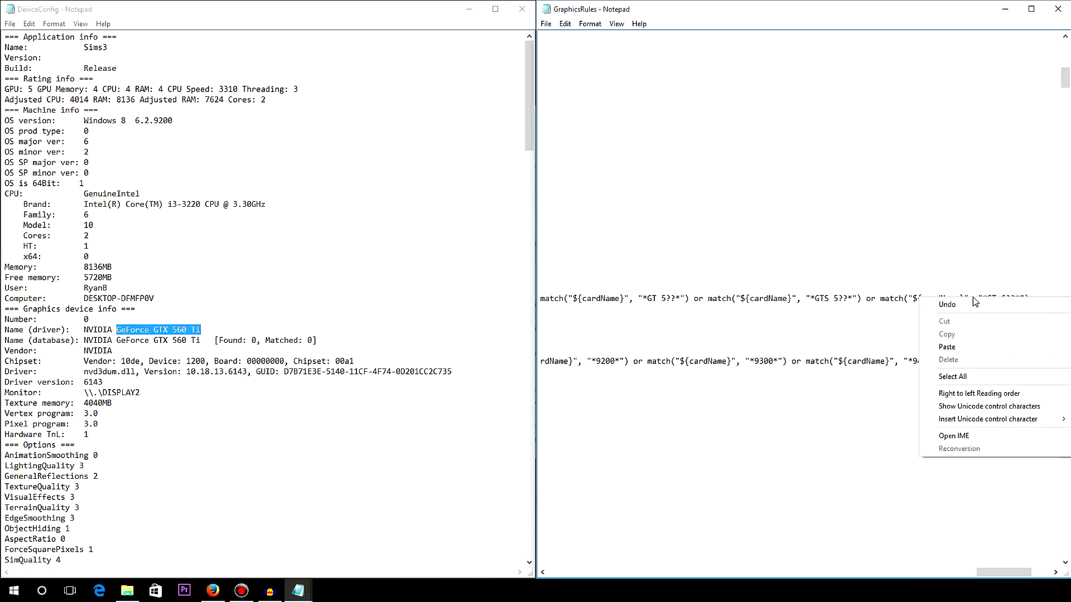
click(963, 341)
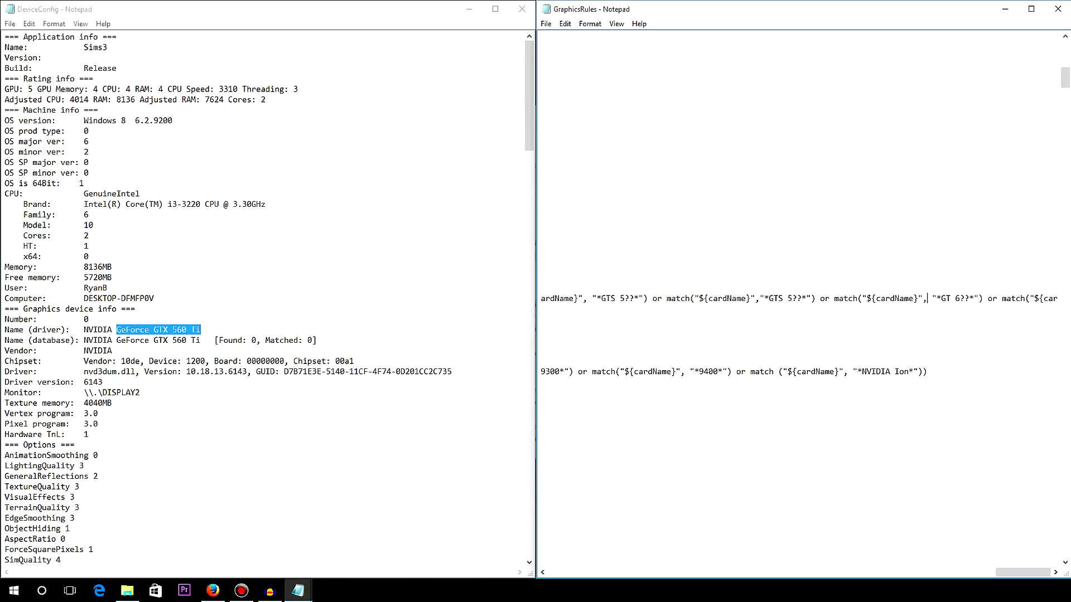
Change GTS to GTX in the pasted clause, making it "*GTX 5??*".
click(782, 298)
key(BackSpace)
text(X)
Save GraphicsRules over GraphicsRules.sgr in the Bin folder and close its window.
click(546, 23)
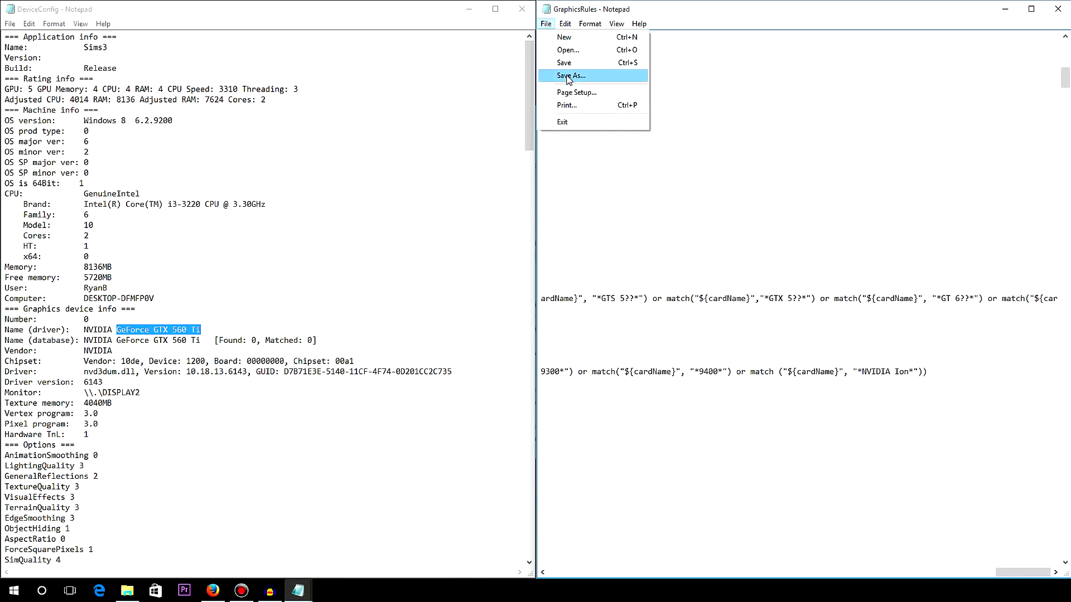
click(567, 76)
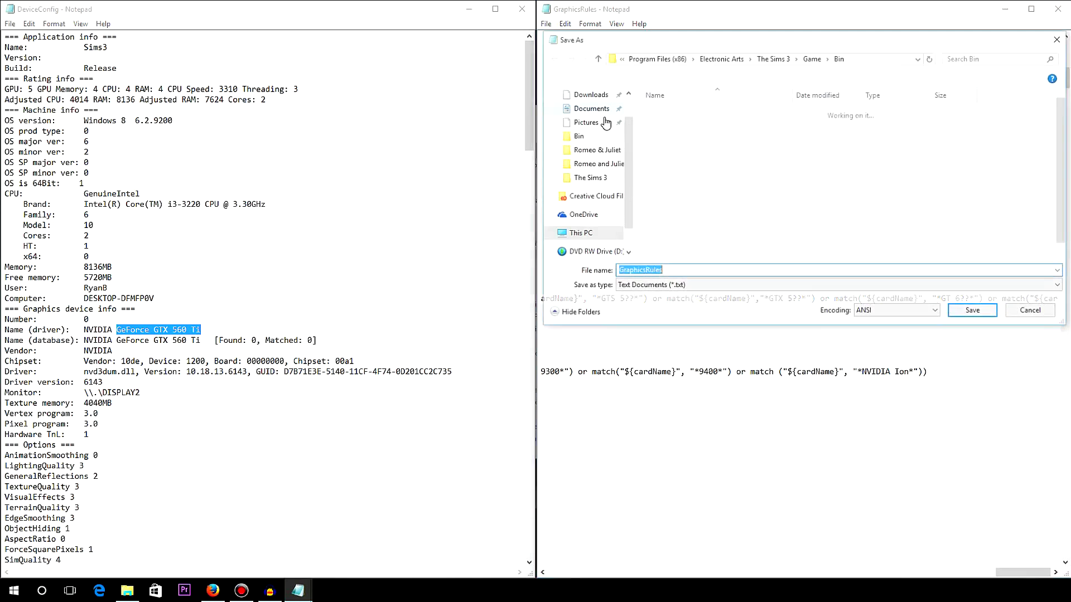
click(973, 311)
click(564, 296)
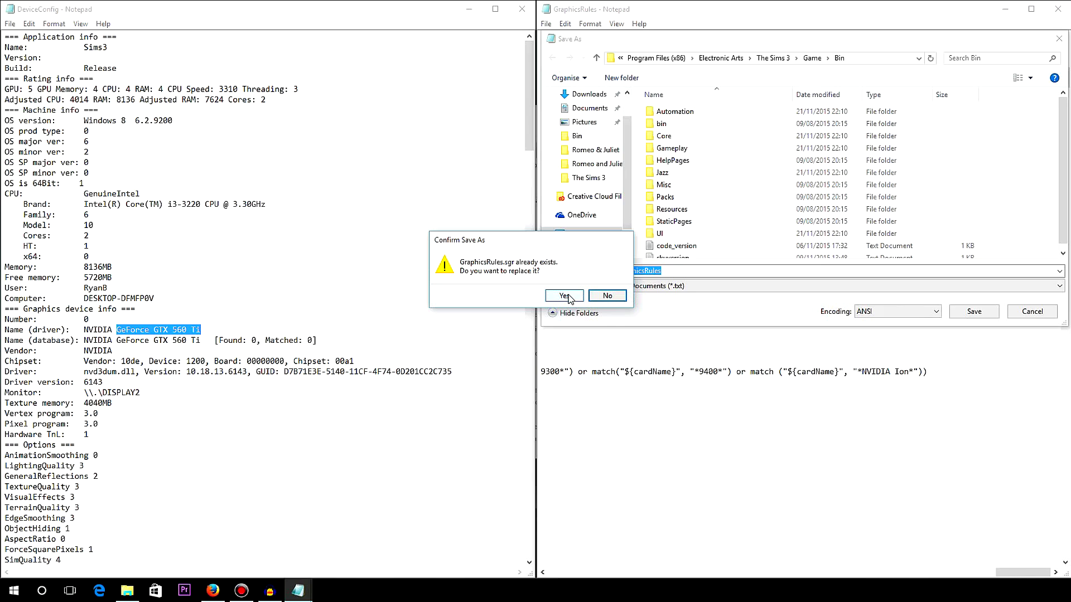
click(1059, 8)
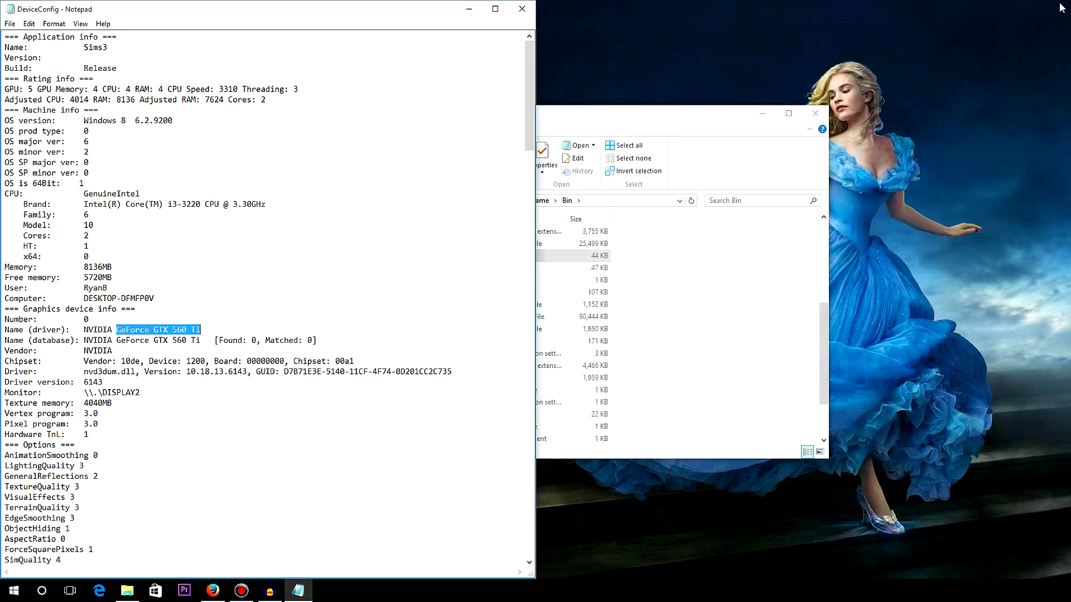
Close the Bin folder window and the DeviceConfig Notepad window, leaving the empty desktop.
click(712, 118)
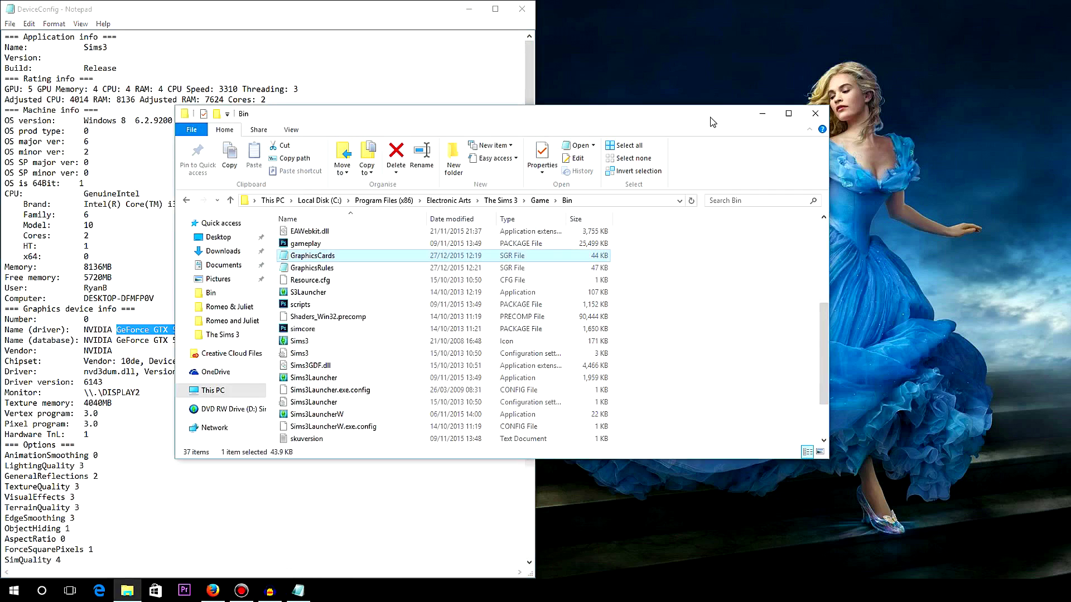
click(815, 114)
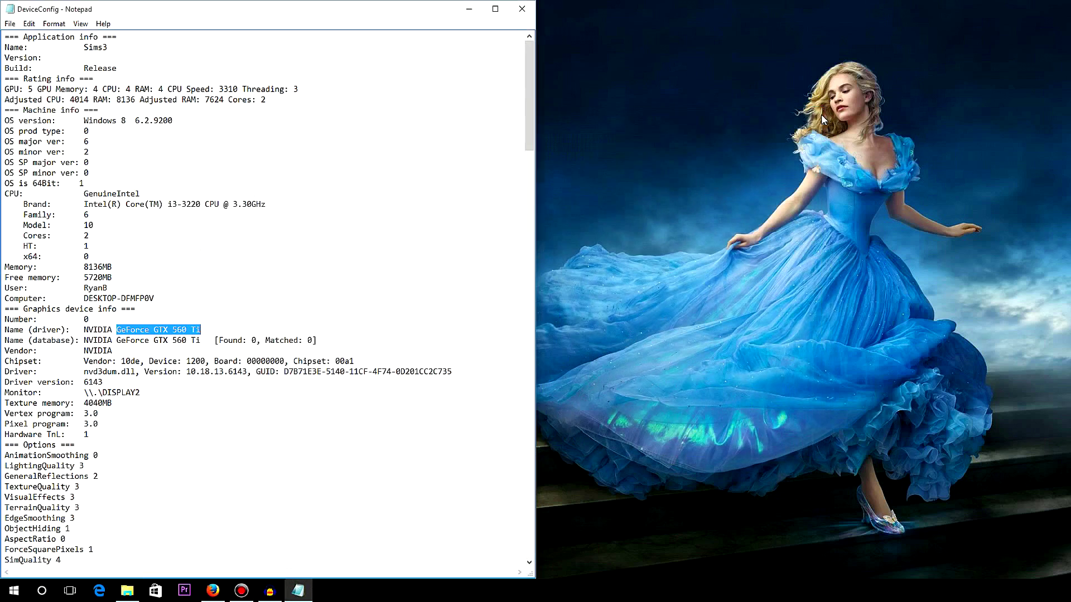
click(519, 11)
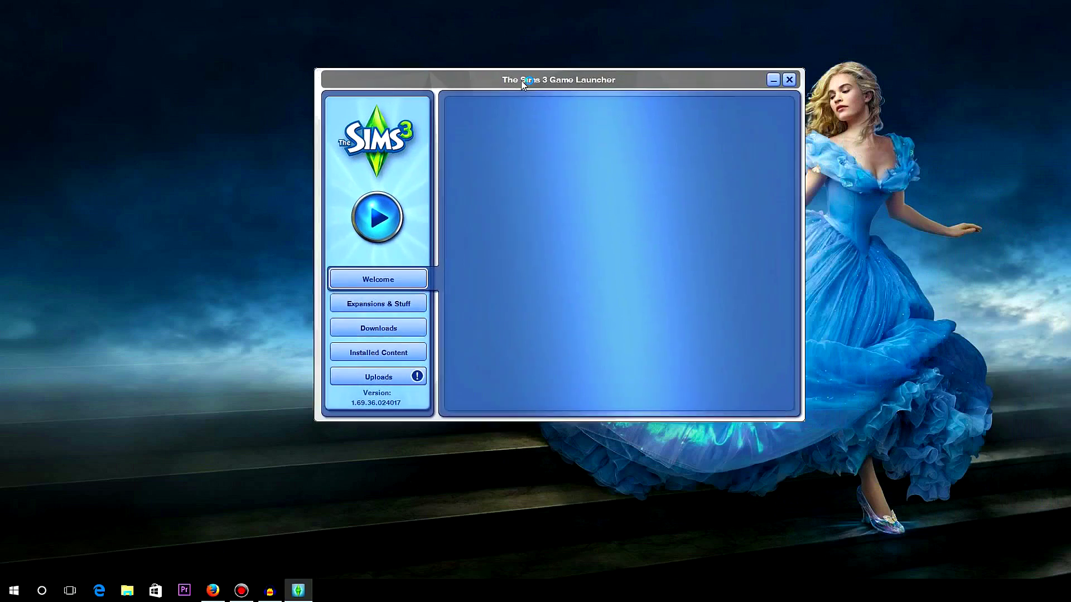
Reposition the Sims 3 launcher, review the Expansions & Stuff packs, and start the game.
drag(522, 80, 479, 88)
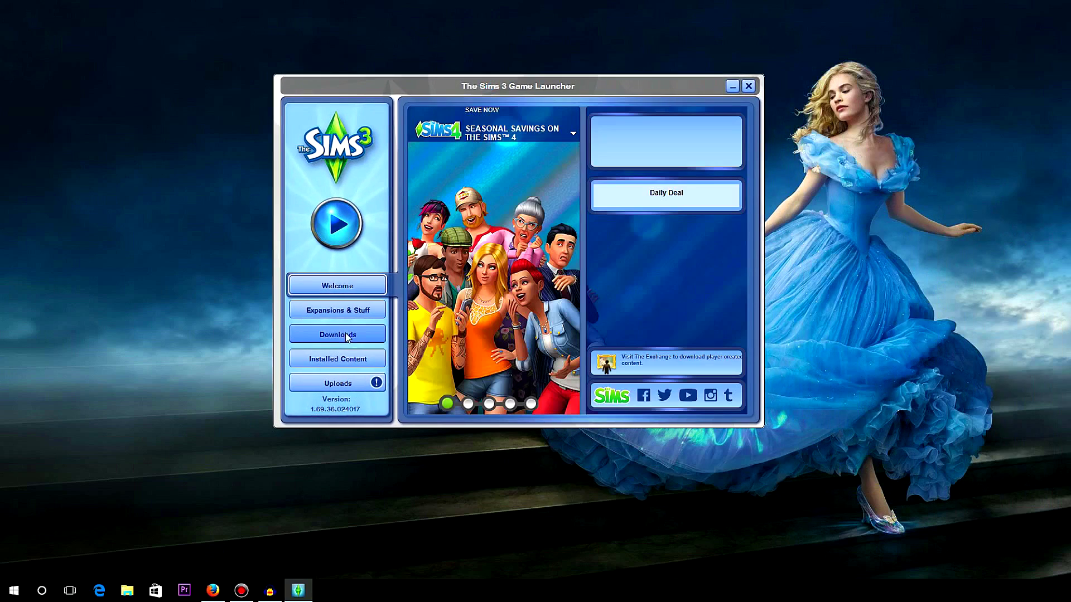
click(304, 310)
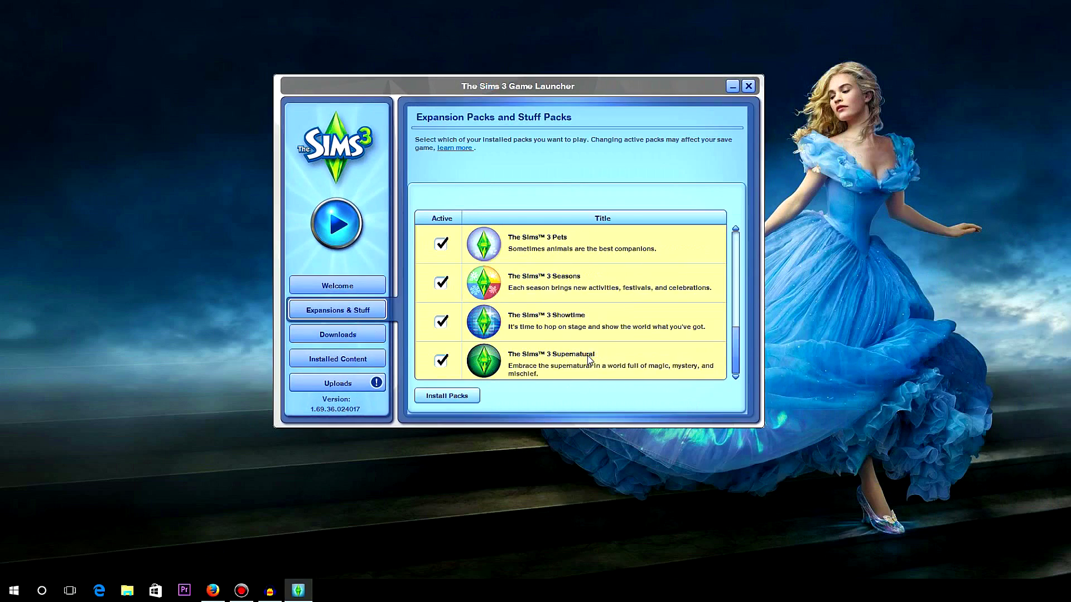
click(337, 223)
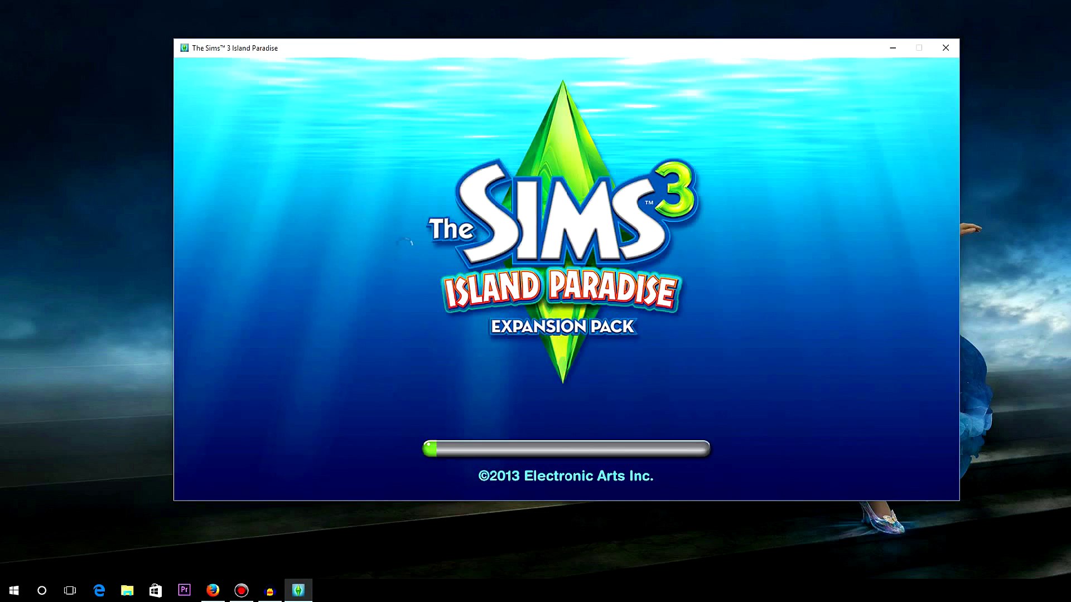
Open the regenerated DeviceConfig file from Documents > Electronic Arts > The Sims 3.
click(133, 592)
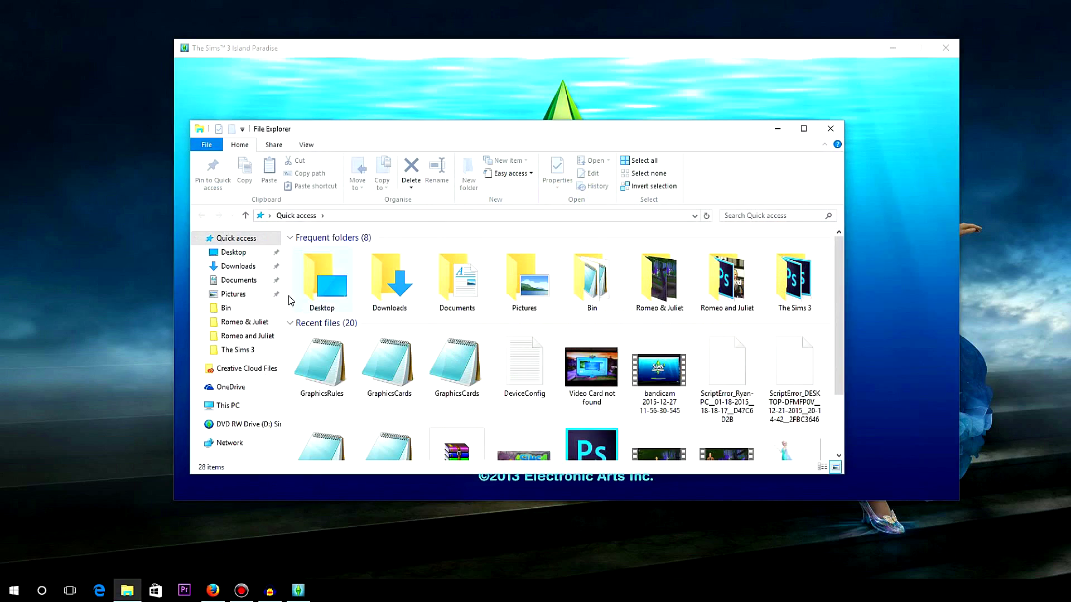
click(240, 280)
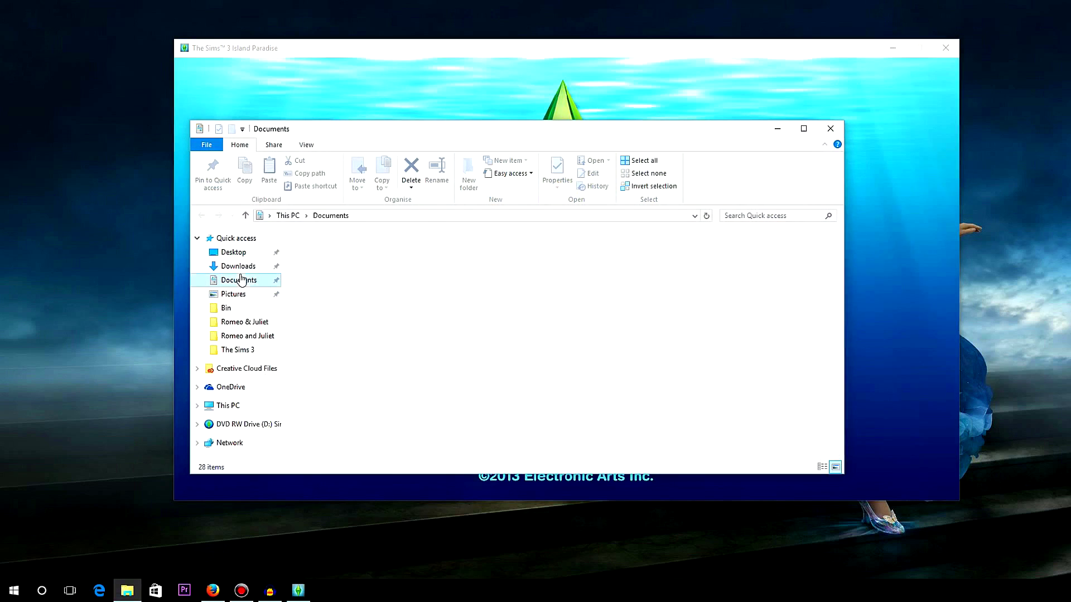
double_click(615, 284)
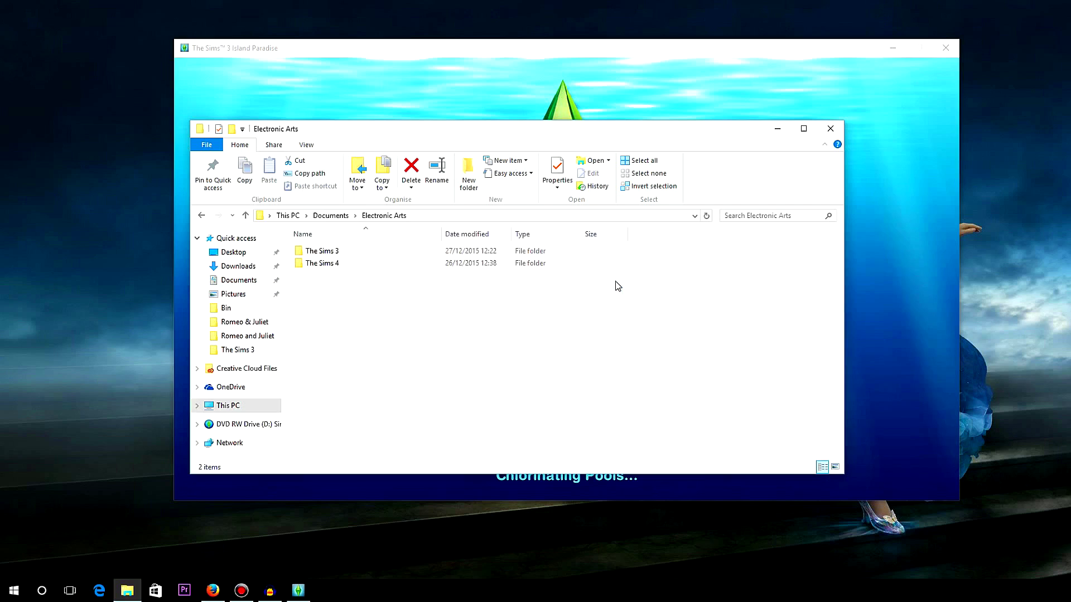
double_click(342, 252)
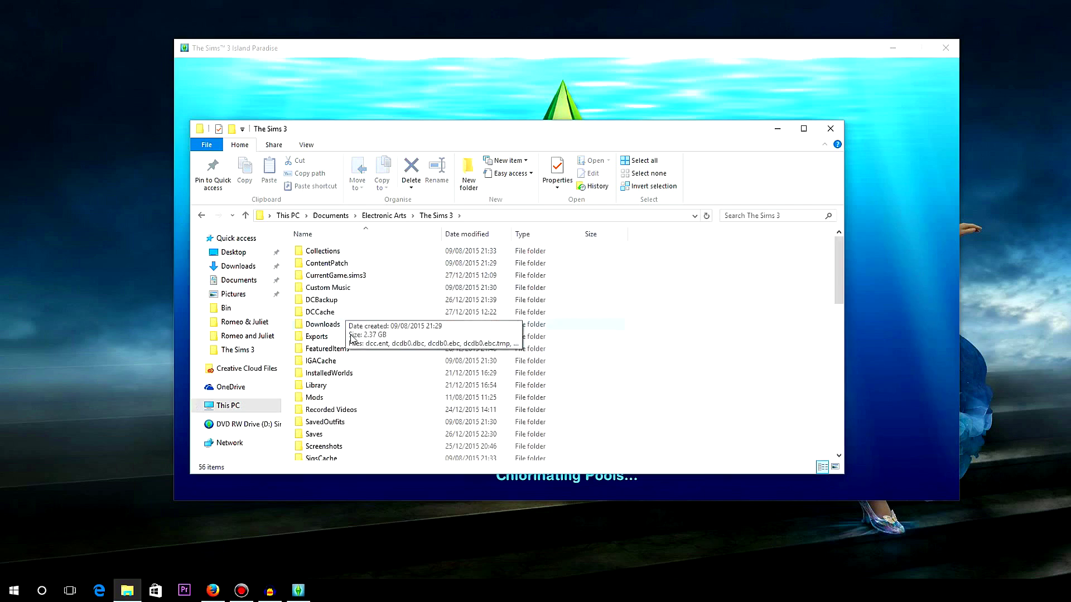
scroll(350, 340, down, 5)
double_click(347, 310)
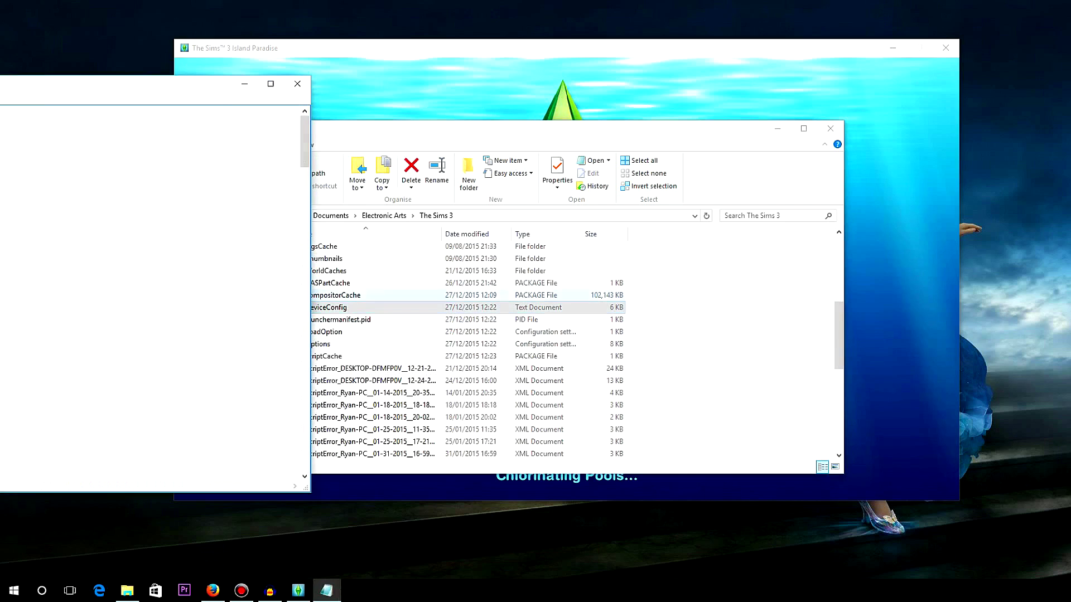
Confirm the GeForce GTX 560 Ti shows Found: 1, Matched: 1, then close Notepad and minimise Explorer.
drag(220, 94, 1, 112)
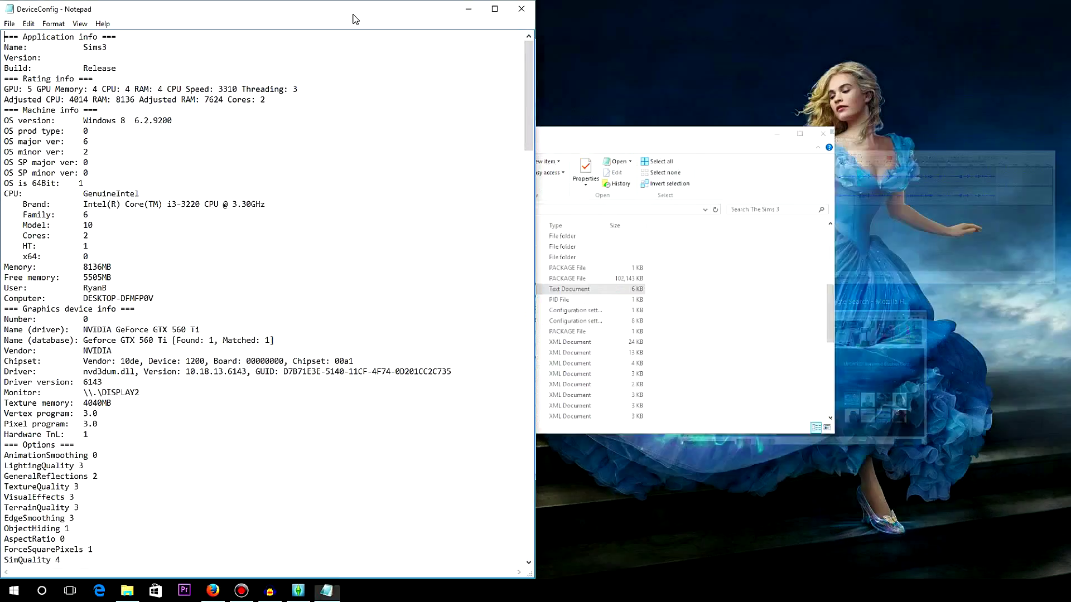
drag(391, 9, 732, 103)
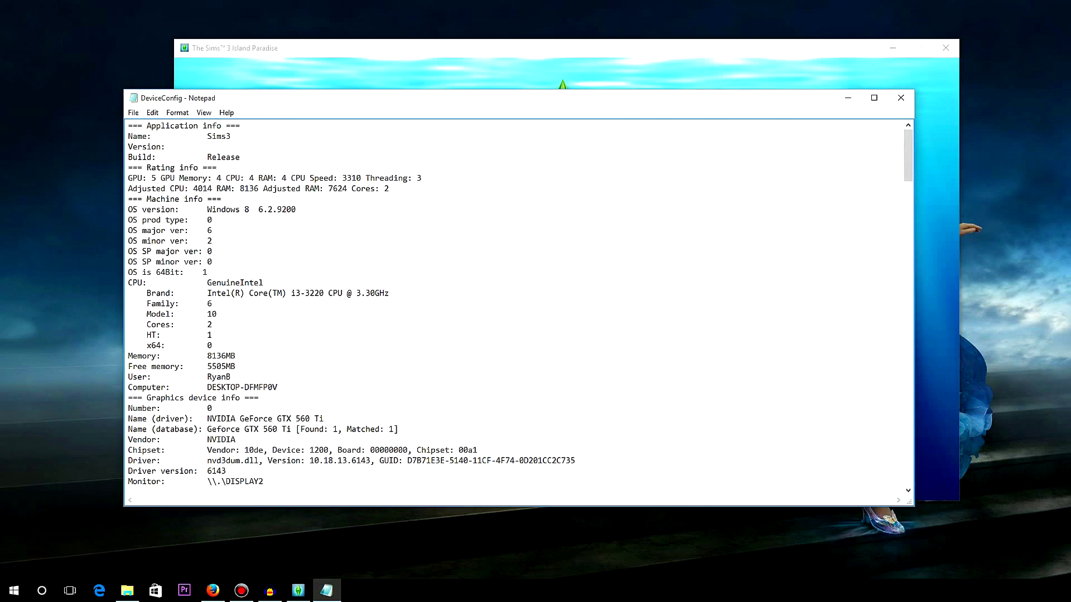
drag(147, 398, 241, 398)
click(258, 398)
click(900, 97)
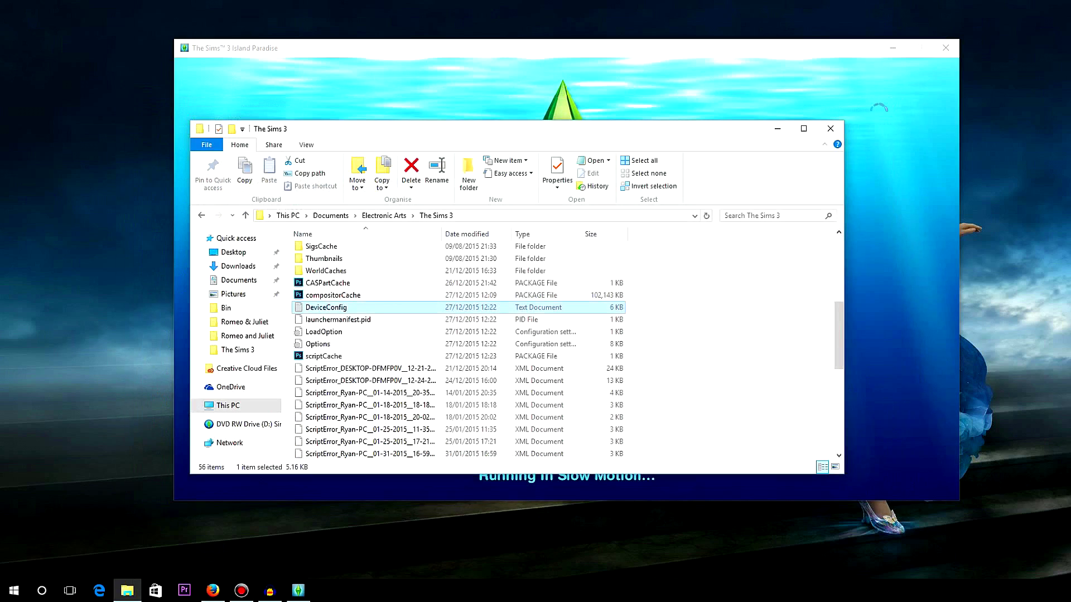
click(785, 129)
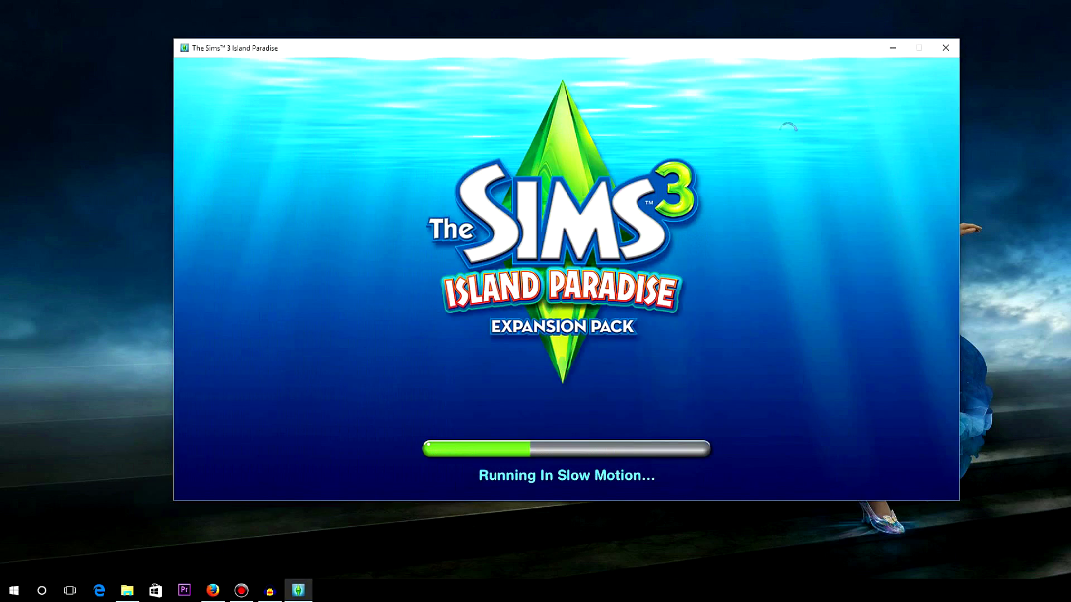